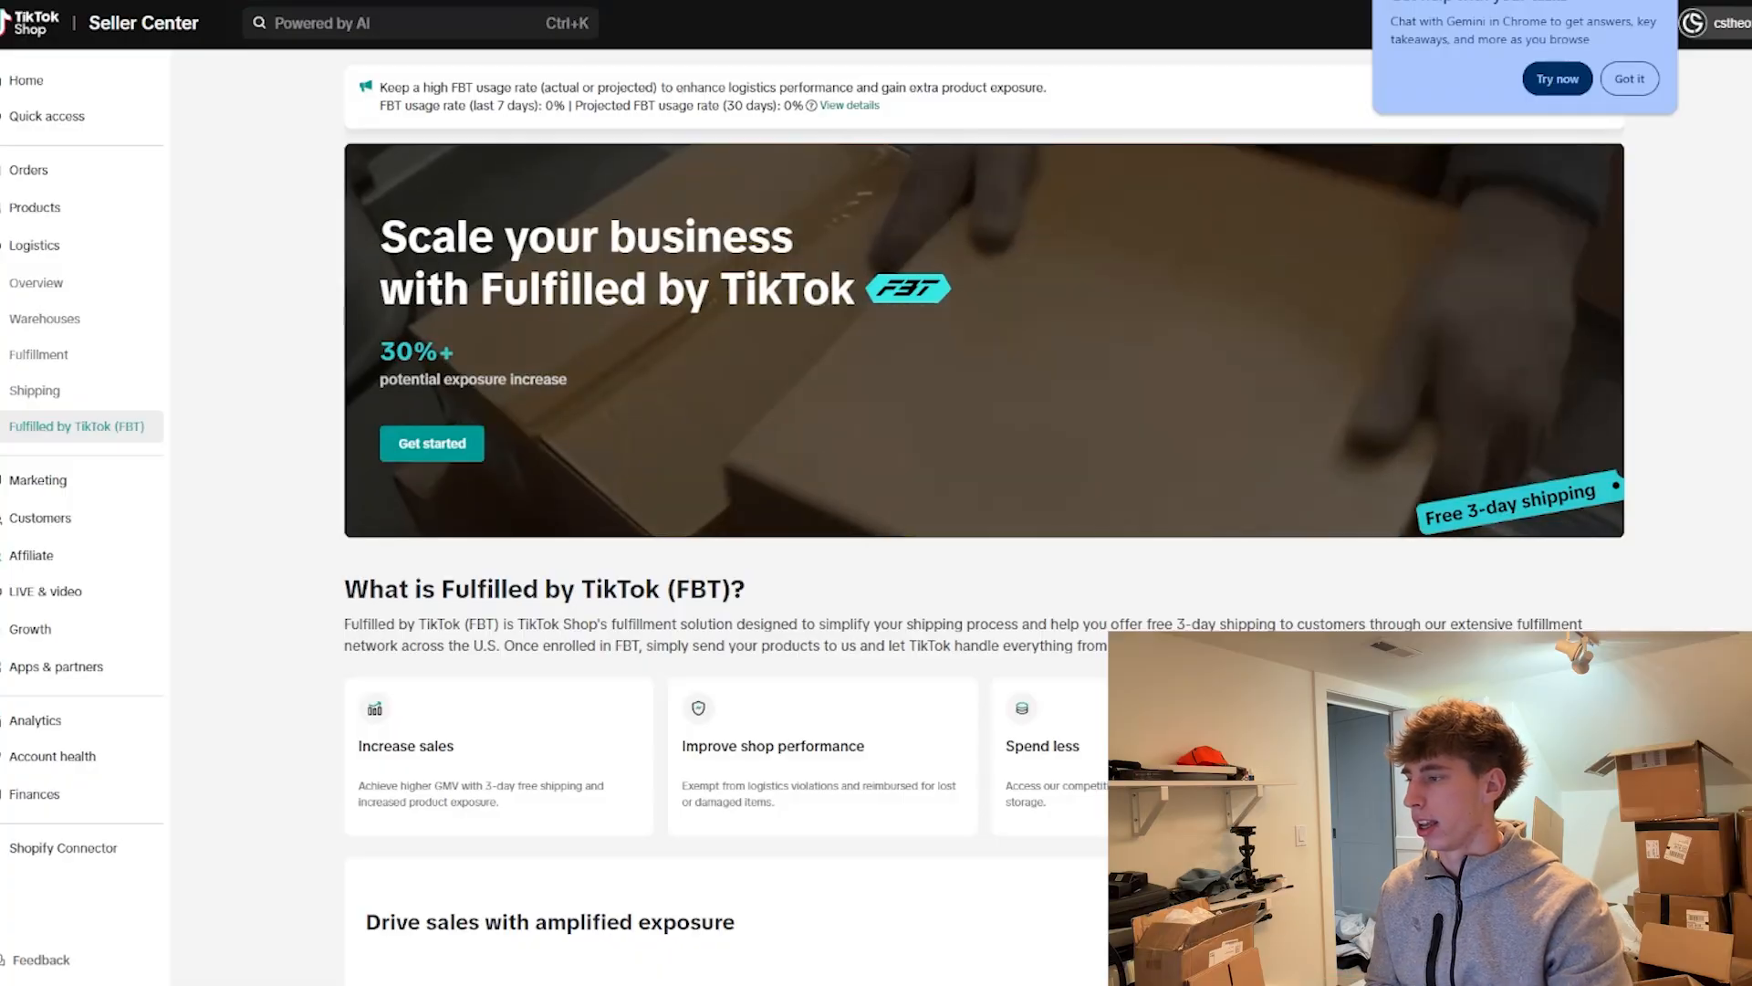
Dismiss the Gemini pop-up, get started with Fulfilled by TikTok and open the inventory selection for enrolling products
{"action": "left_click", "coordinate": [1650, 2]}
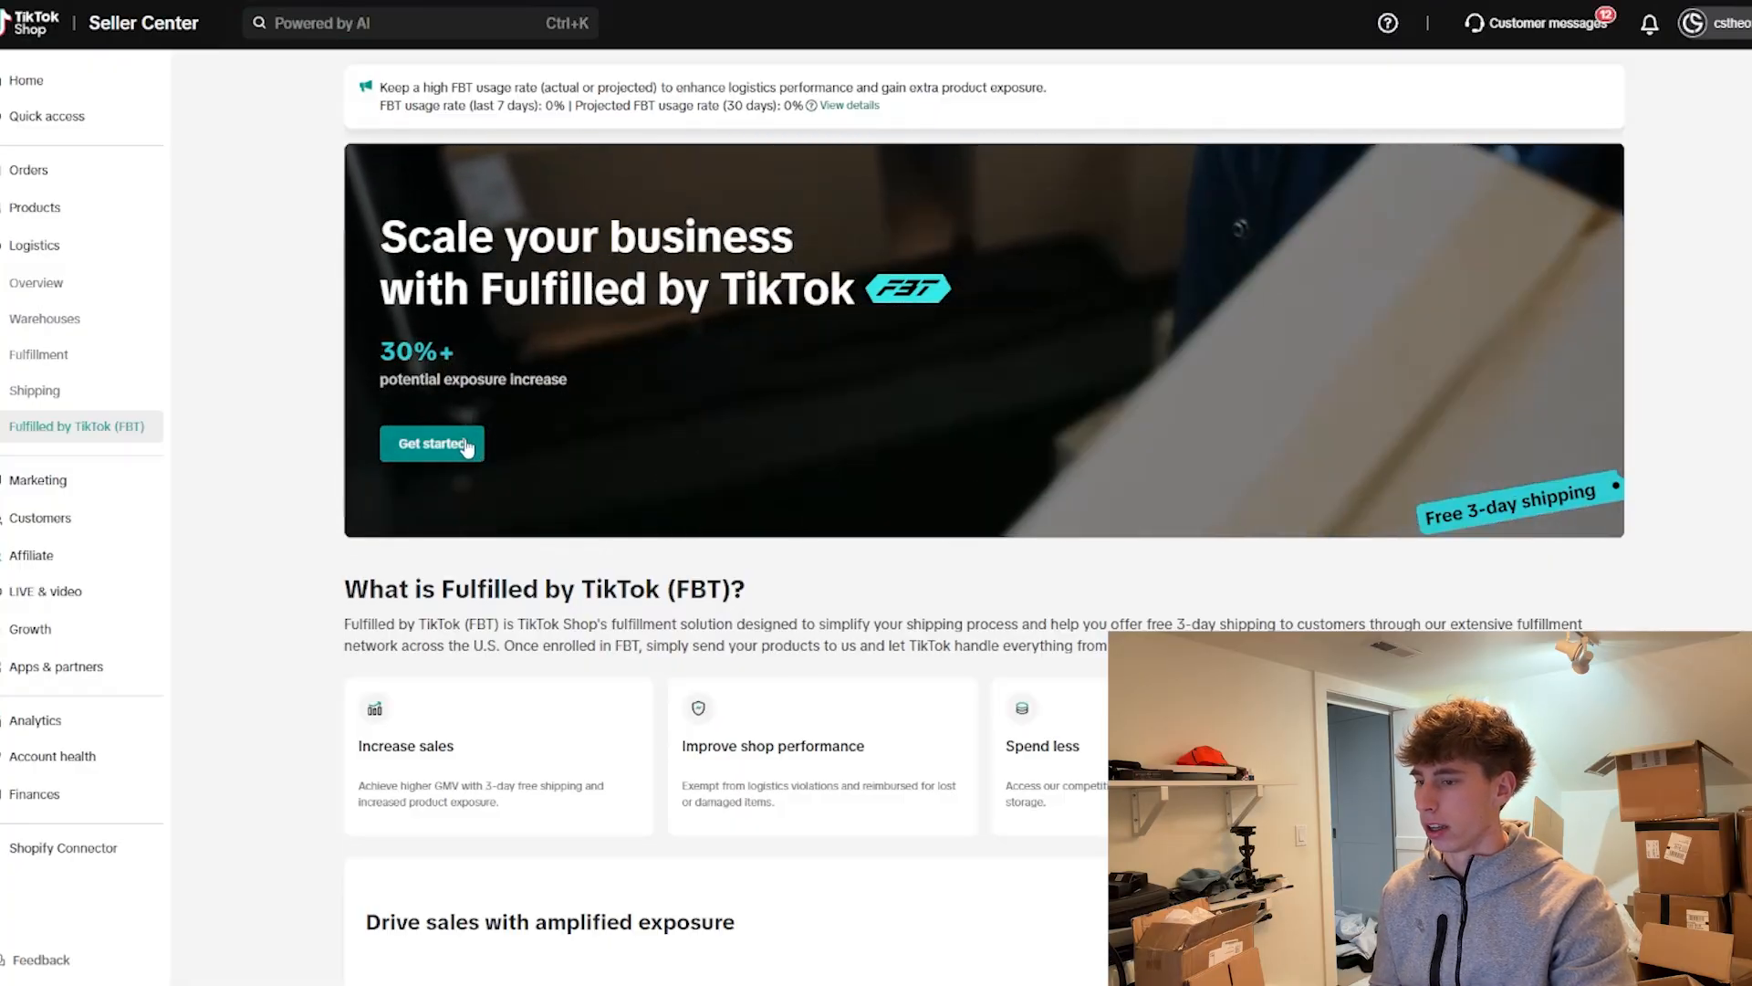
{"action": "left_click", "coordinate": [458, 444]}
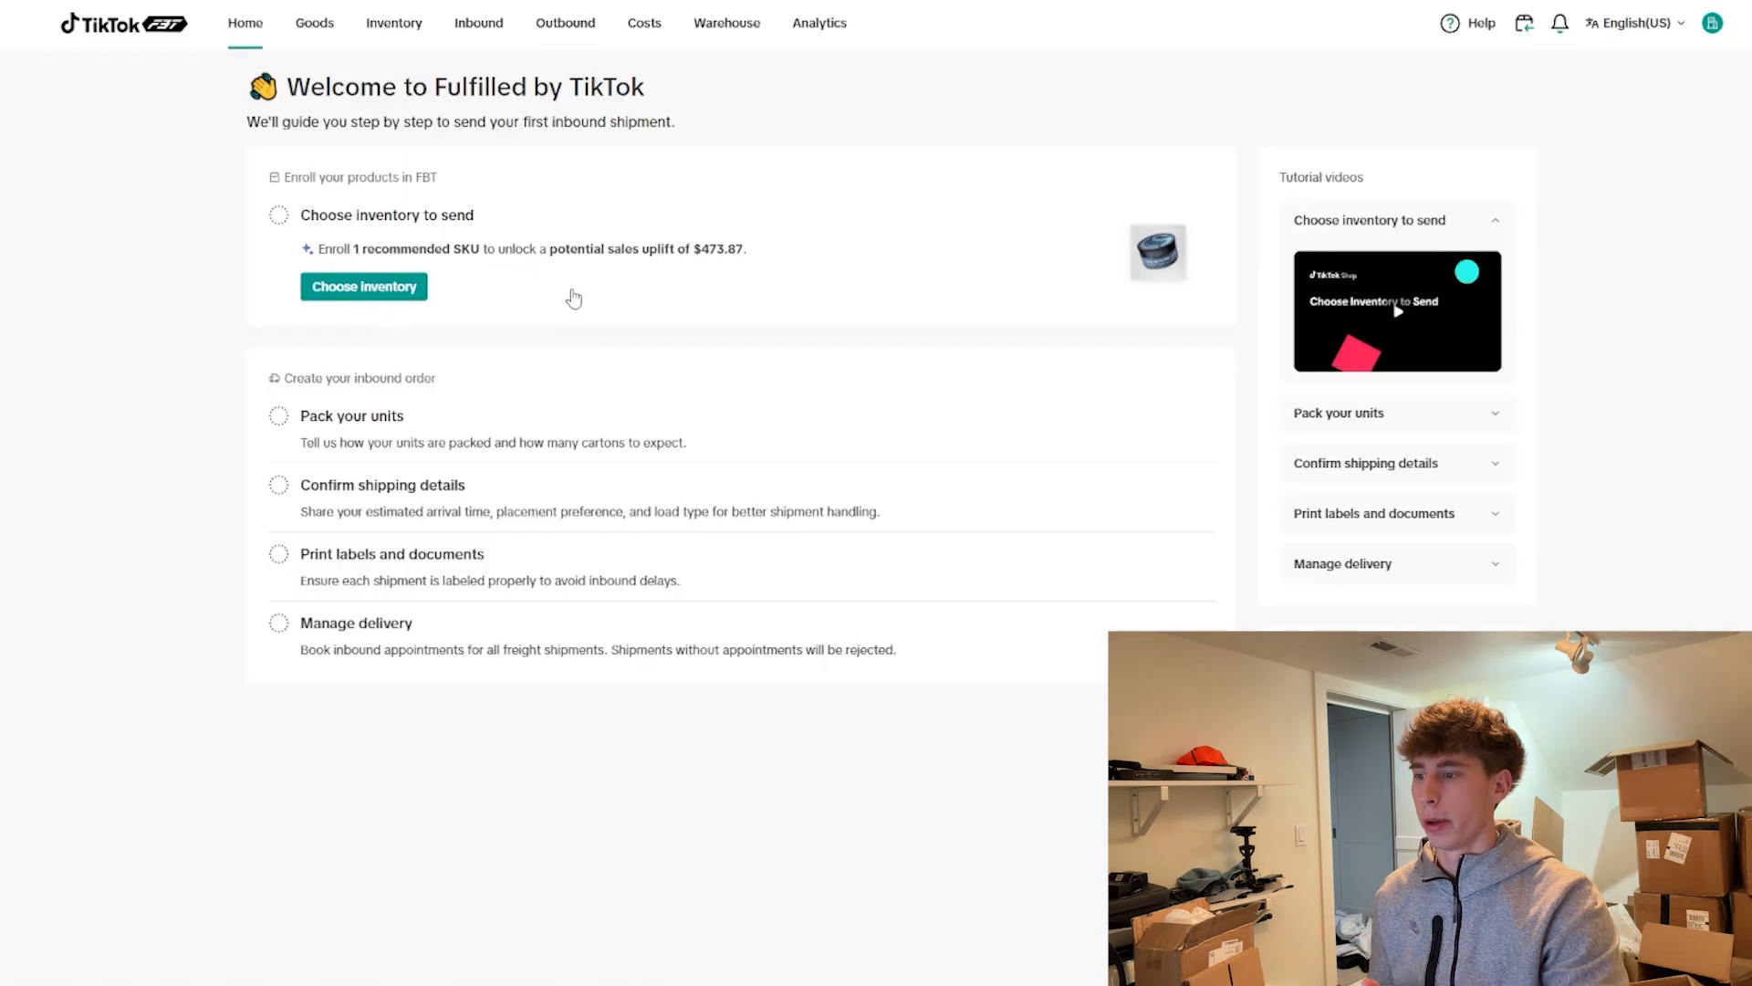
{"action": "left_click", "coordinate": [392, 288]}
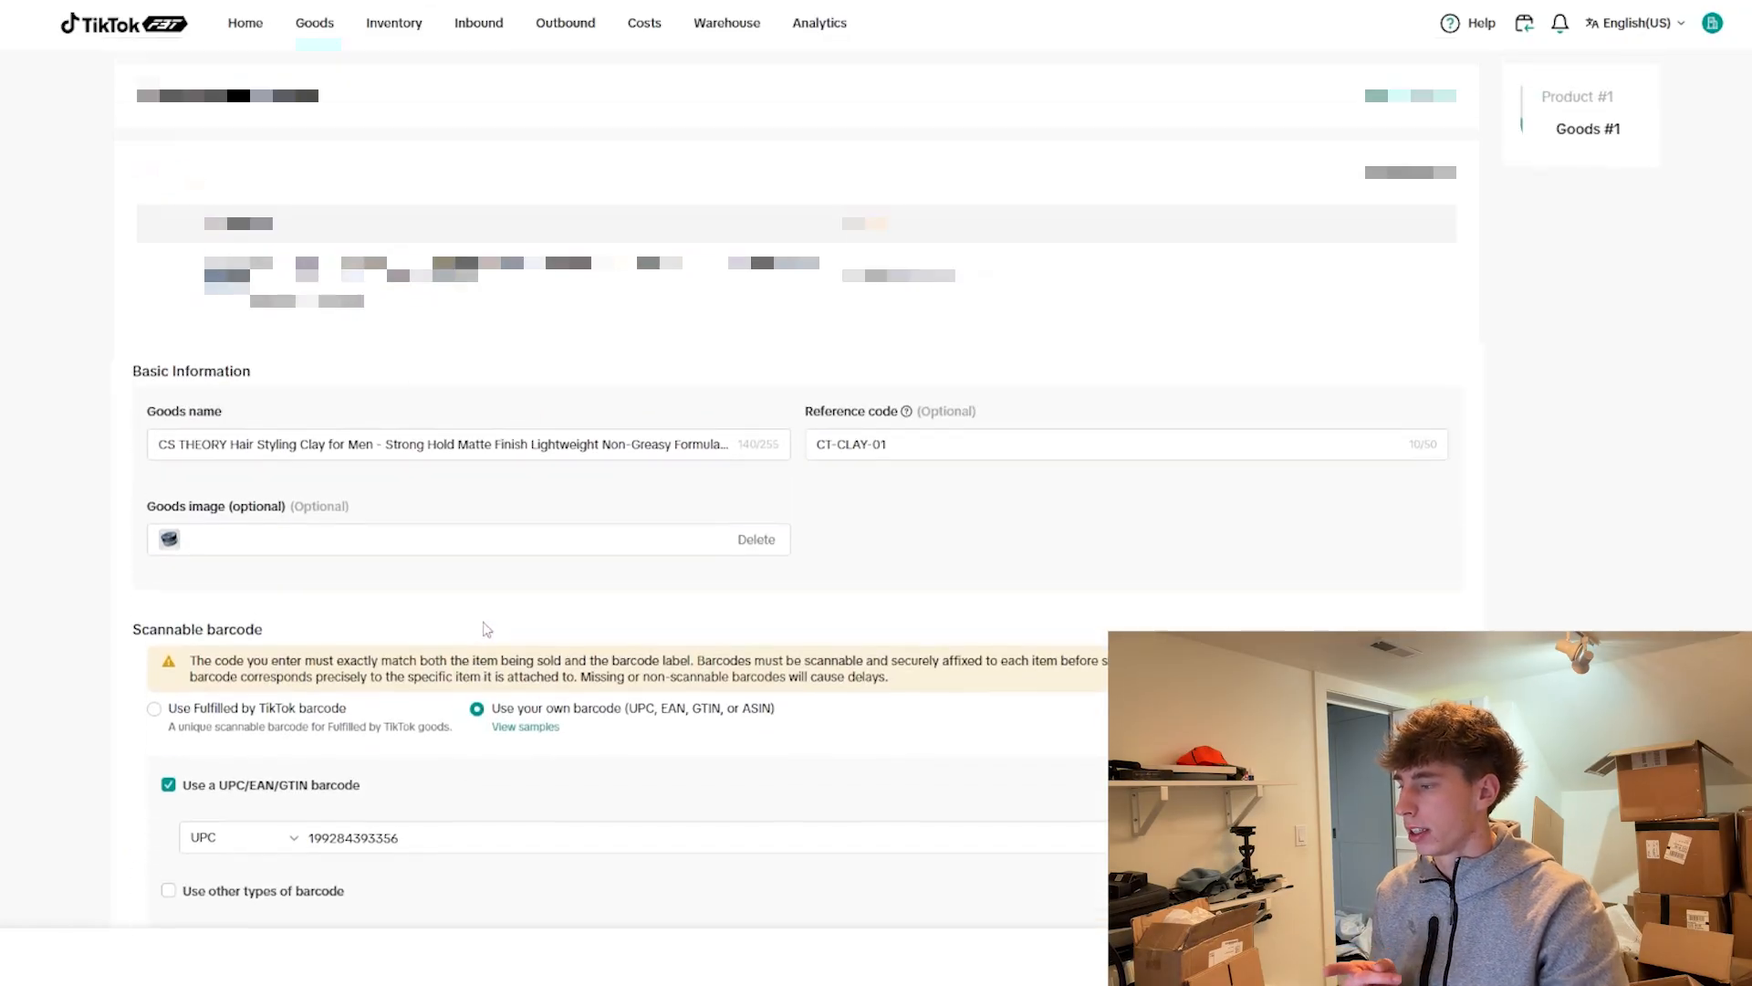
Review the hair styling clay's barcode, weight, size and hazmat details, and decline SIOC enrollment for the product
{"action": "scroll", "coordinate": [329, 568], "scroll_direction": "down", "scroll_amount": 2}
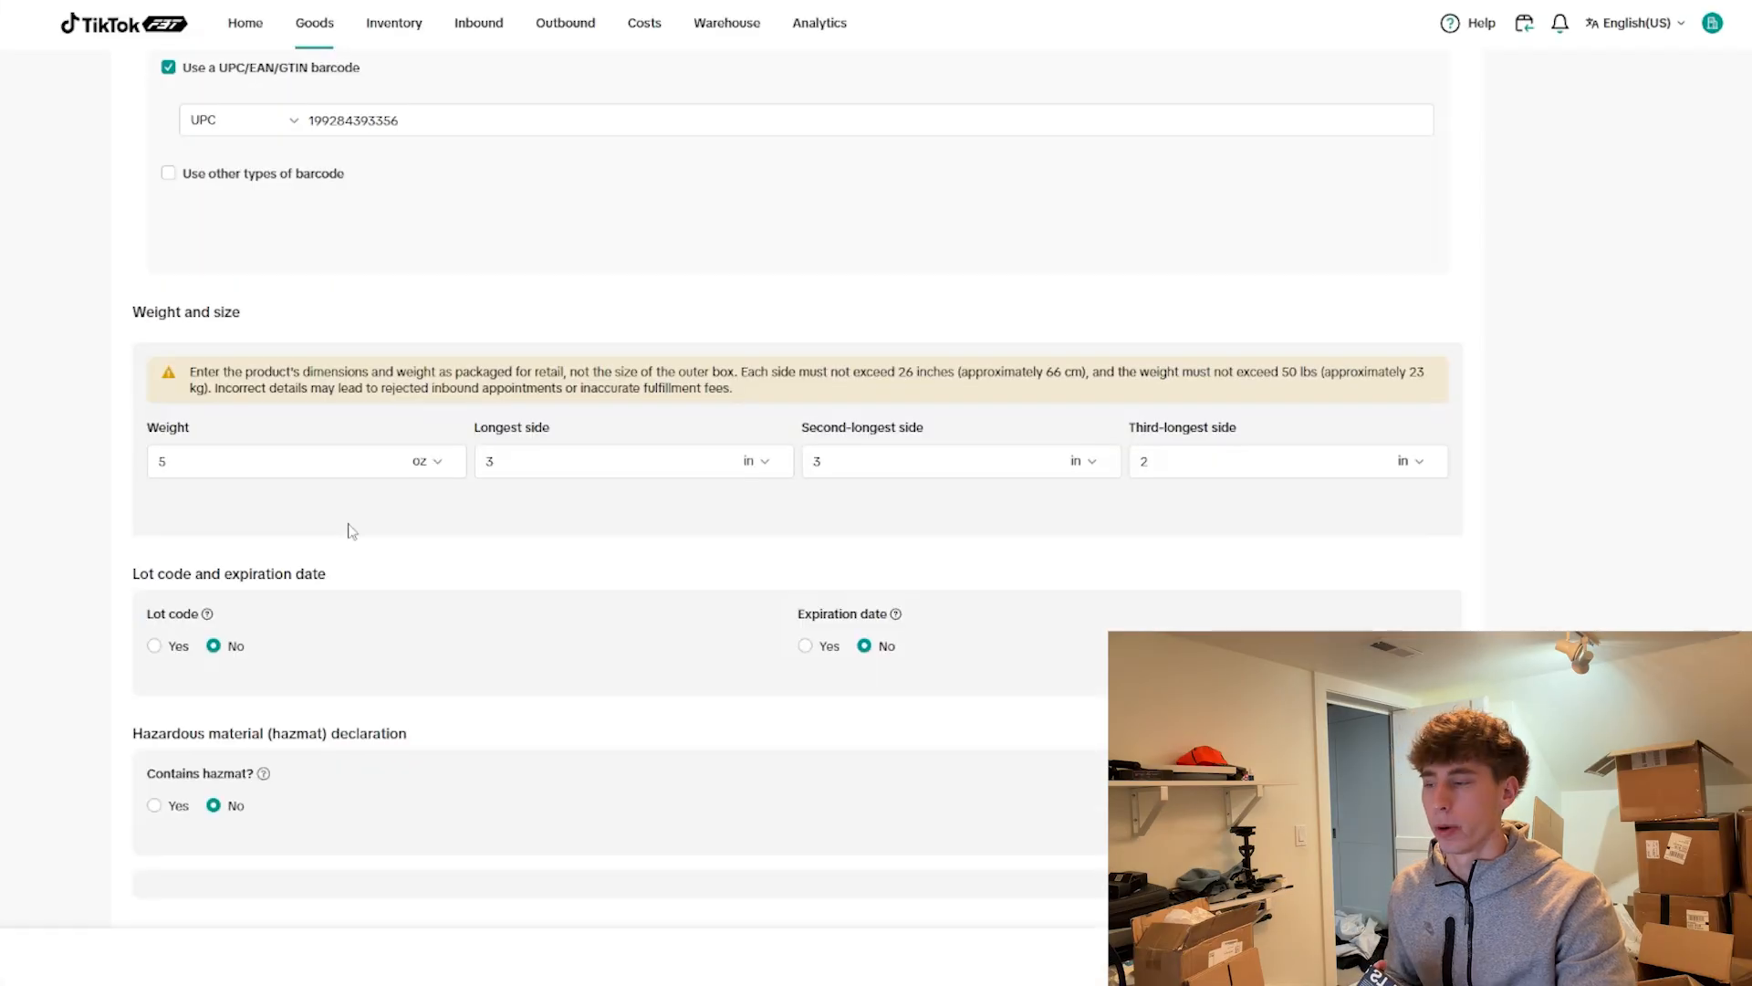
{"action": "left_click", "coordinate": [229, 473]}
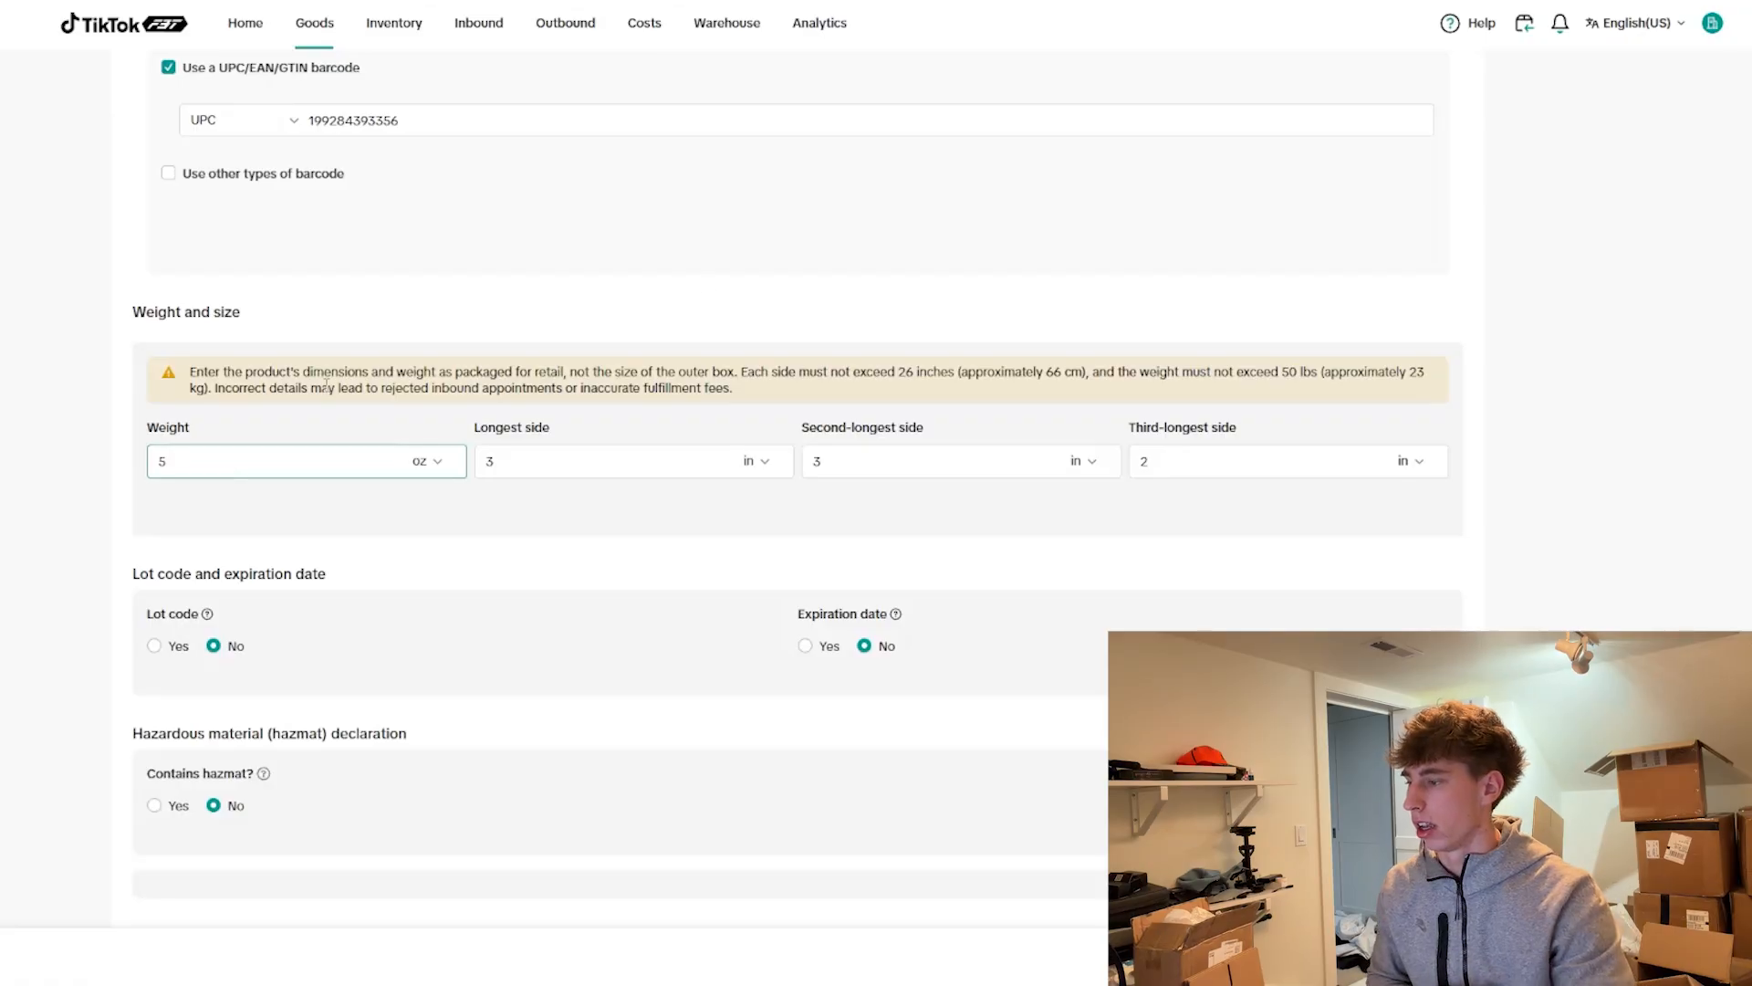
{"action": "scroll", "coordinate": [716, 607], "scroll_direction": "down", "scroll_amount": 2}
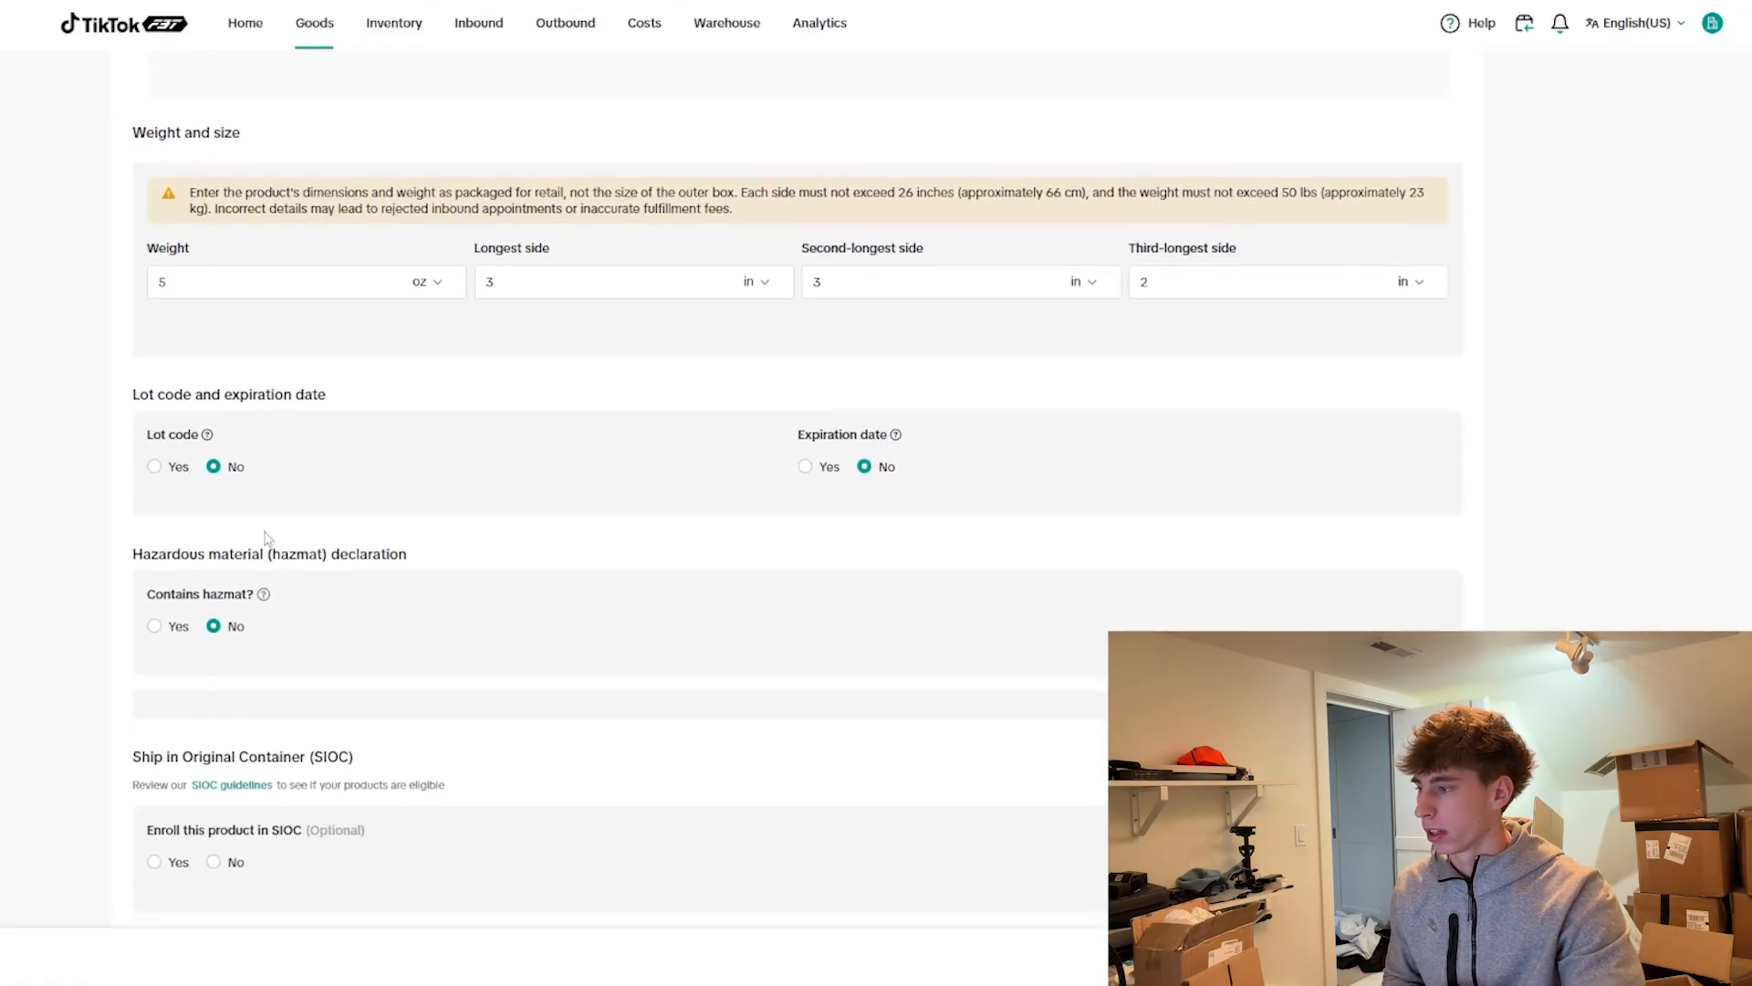
{"action": "scroll", "coordinate": [420, 459], "scroll_direction": "down", "scroll_amount": 1}
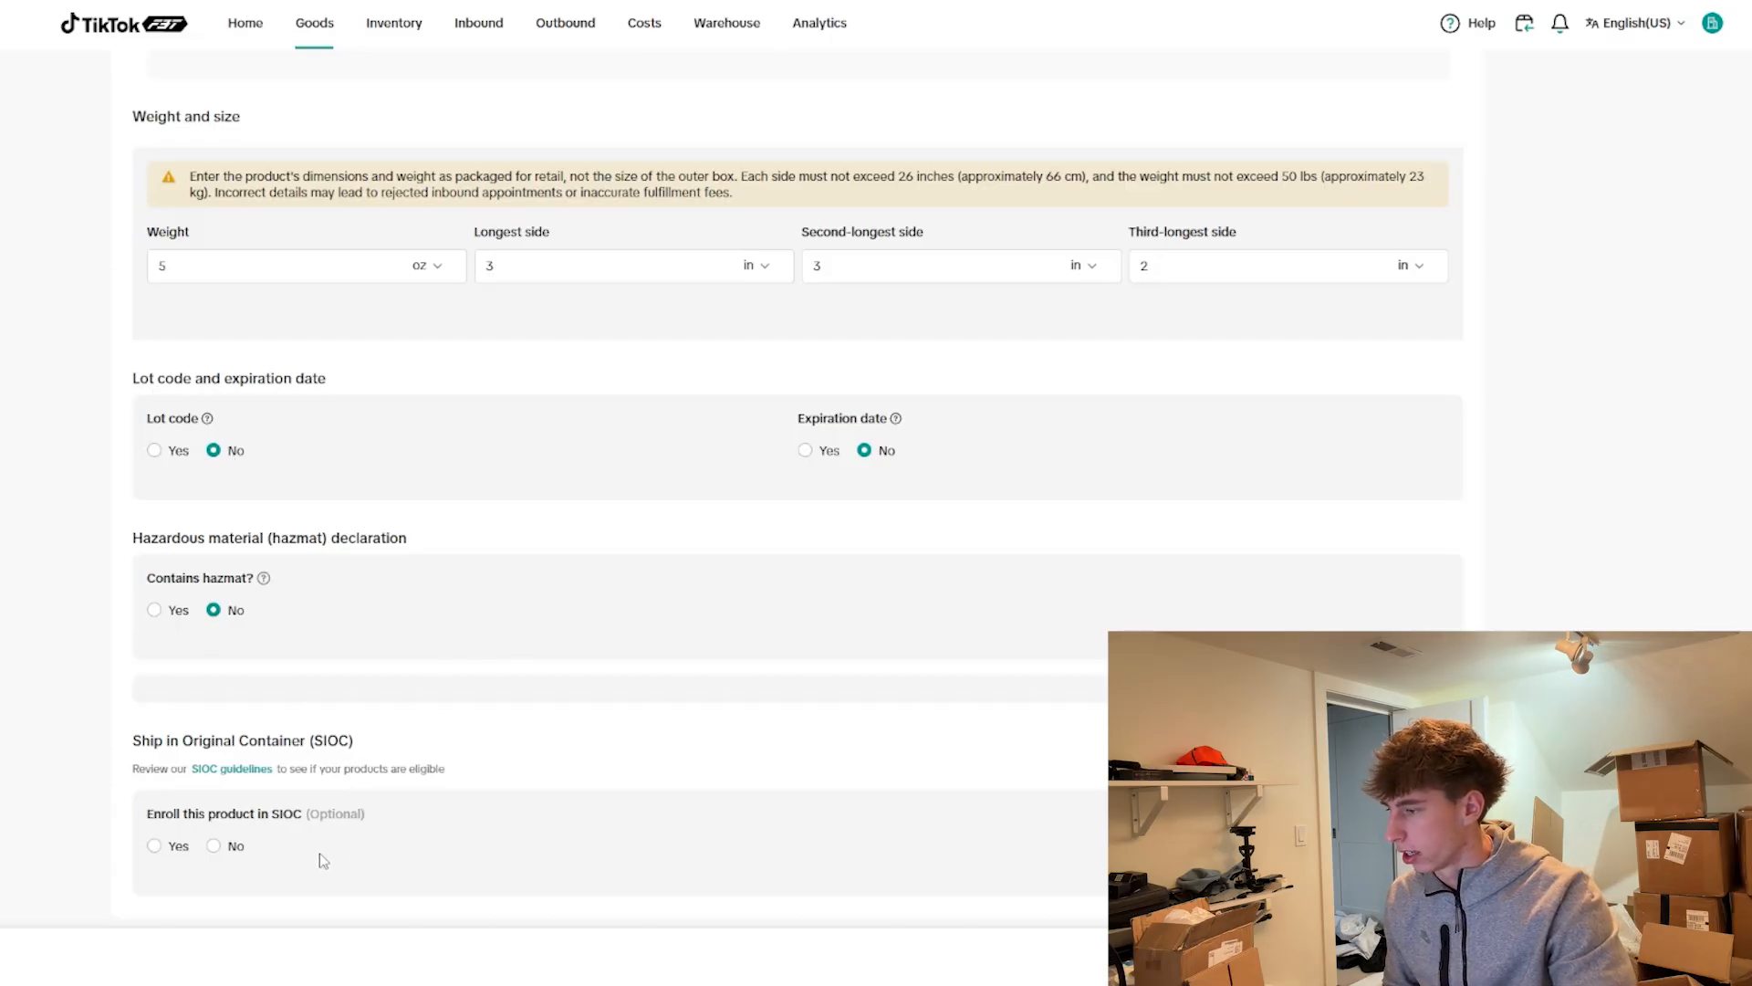
{"action": "left_click", "coordinate": [229, 848]}
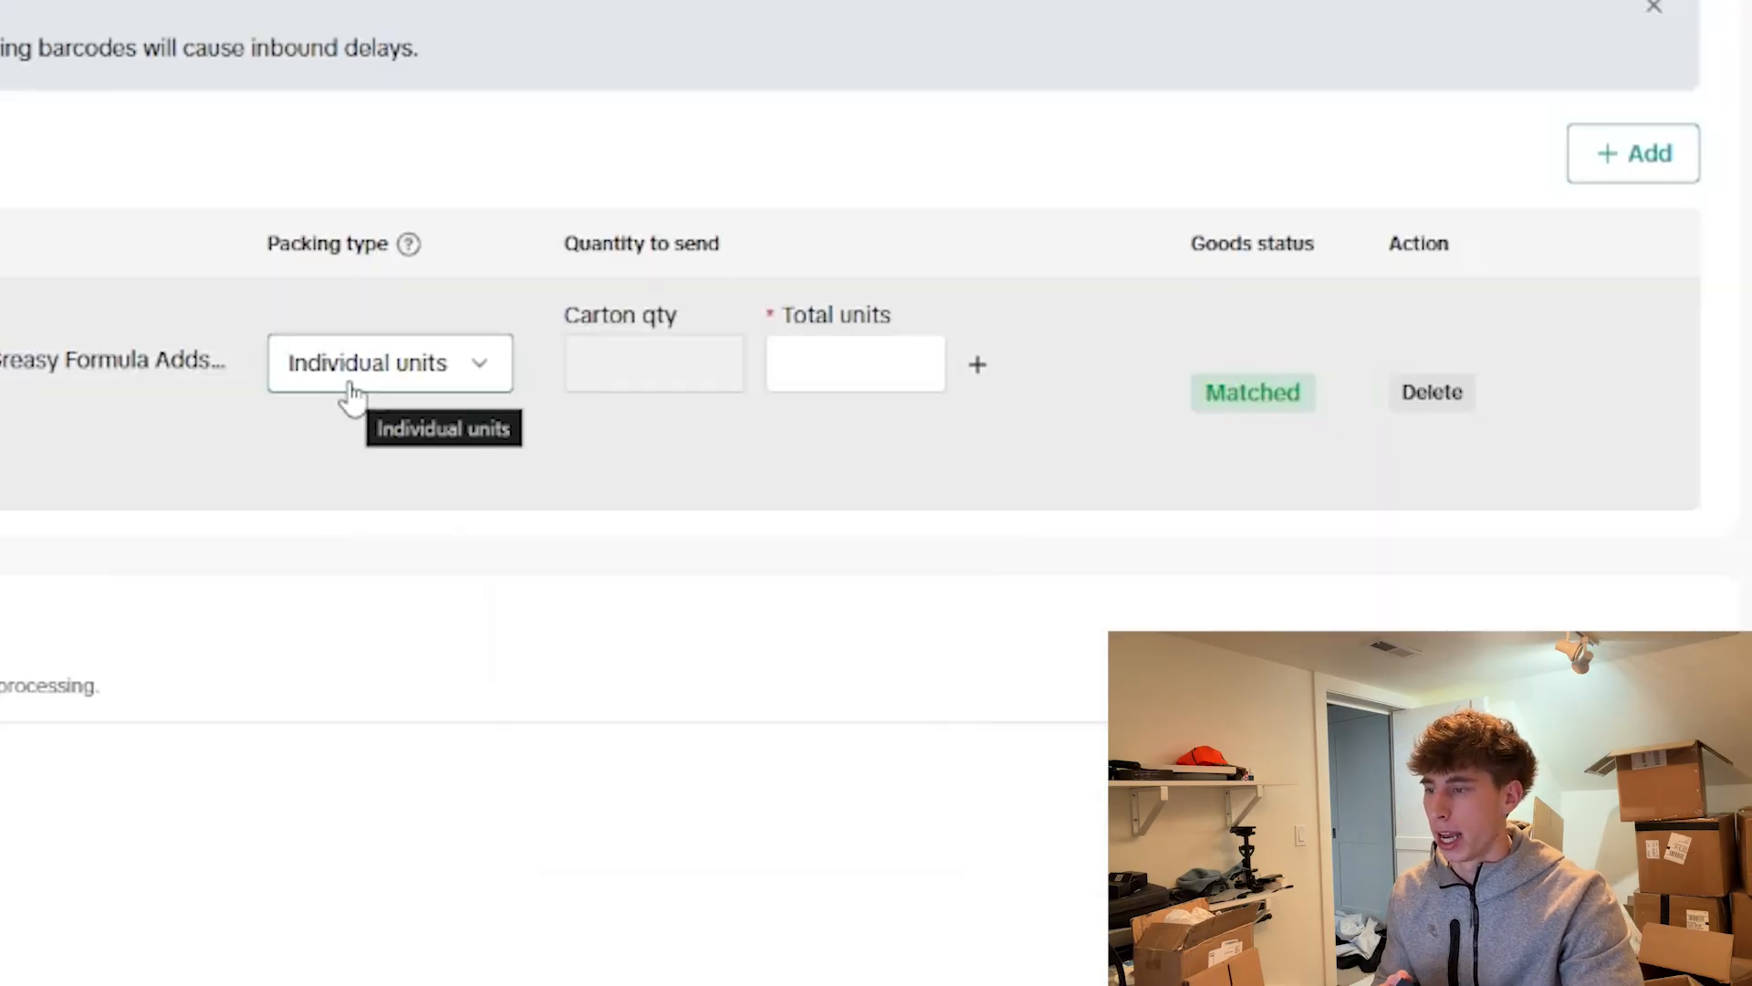
Create a carton template named BOX1 with 100 units per carton
{"action": "left_click", "coordinate": [346, 384]}
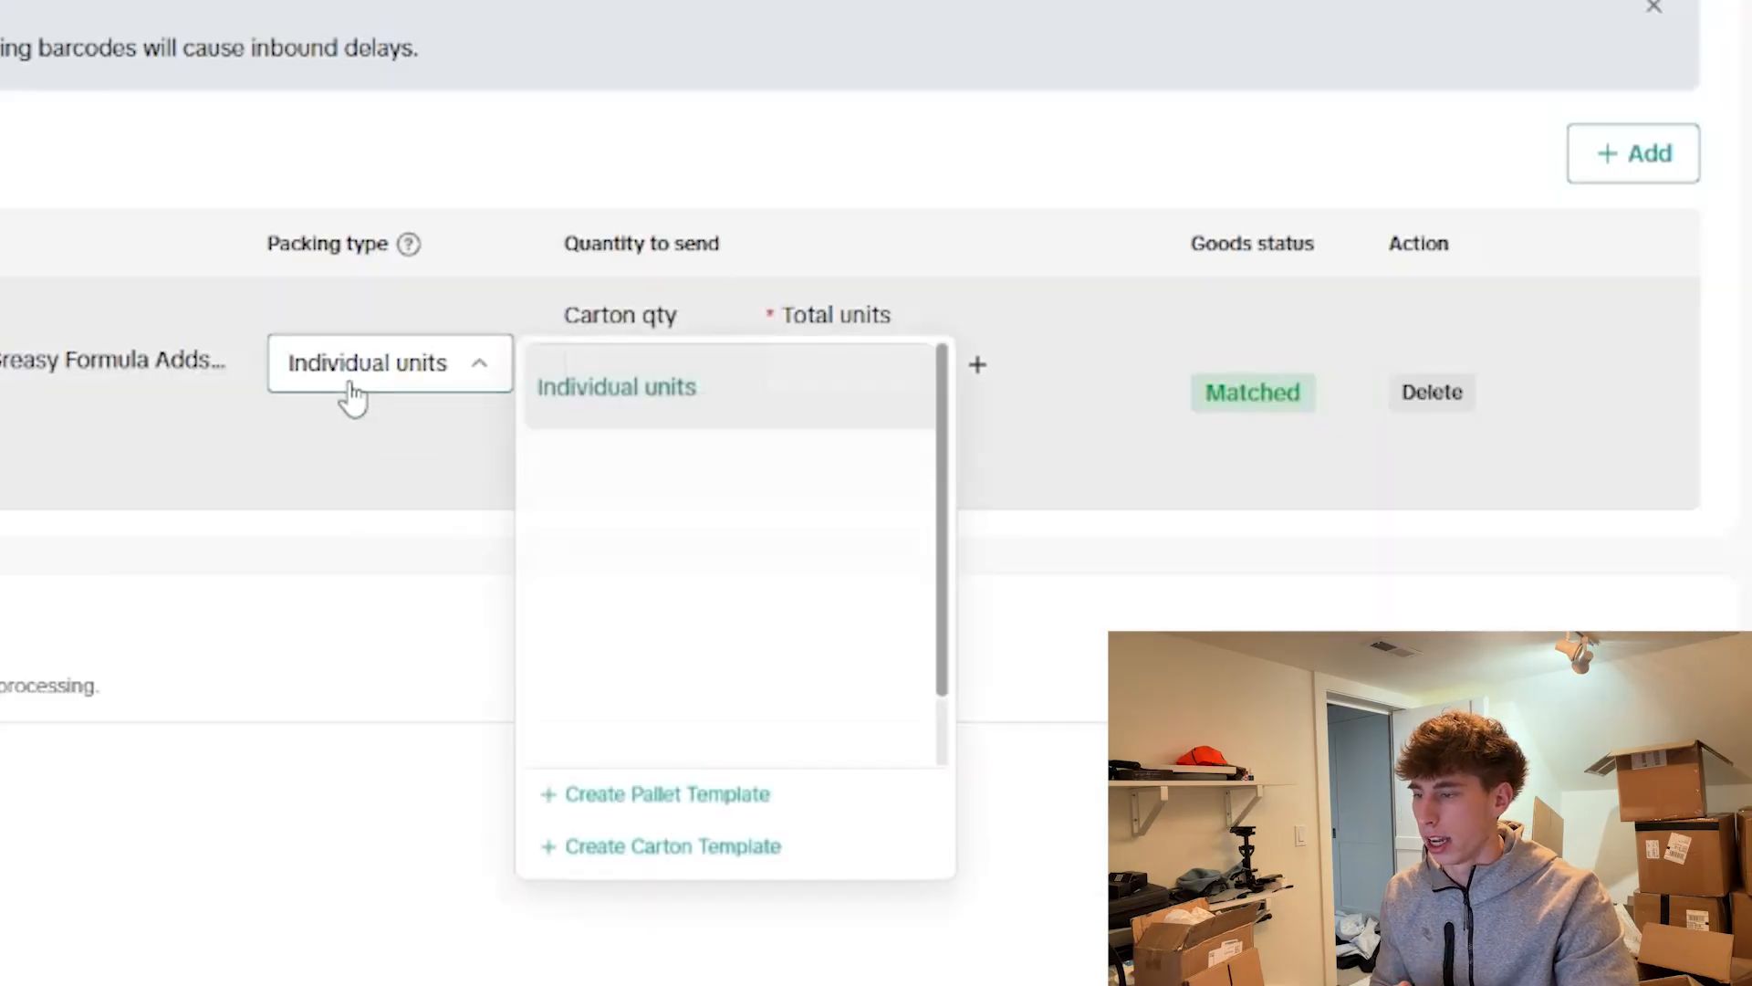
{"action": "left_click", "coordinate": [638, 853]}
{"action": "left_click", "coordinate": [71, 356]}
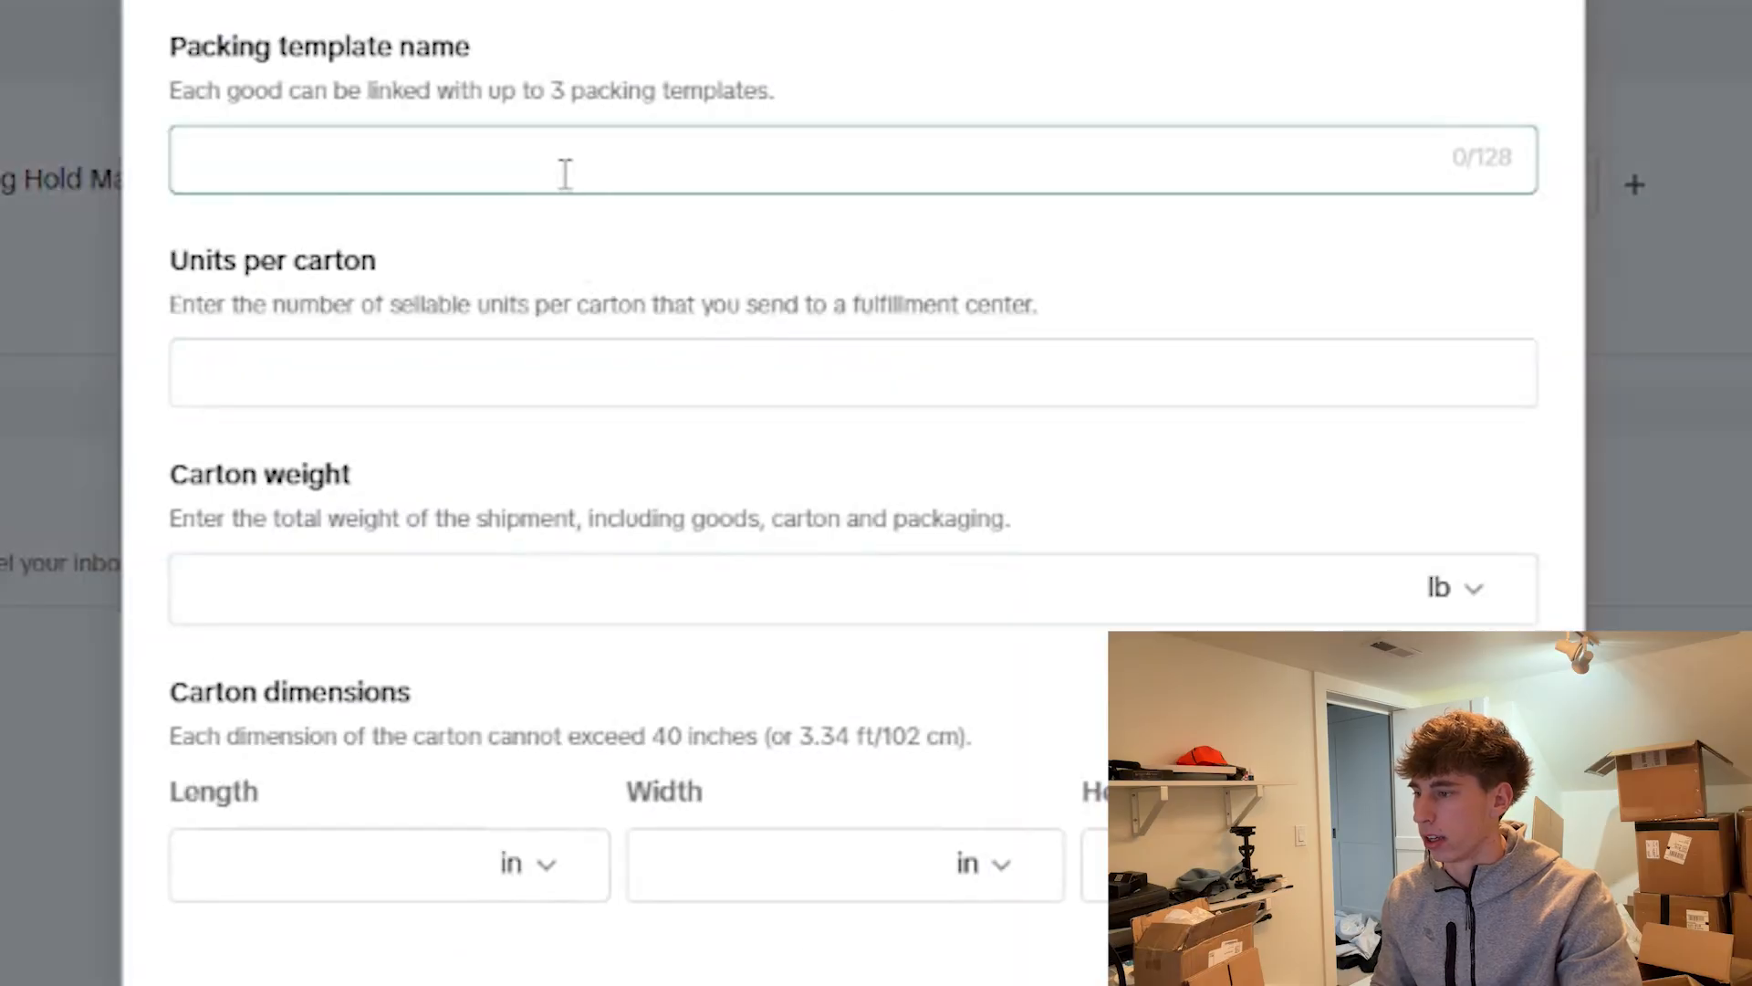
{"action": "type", "text": "BOX1"}
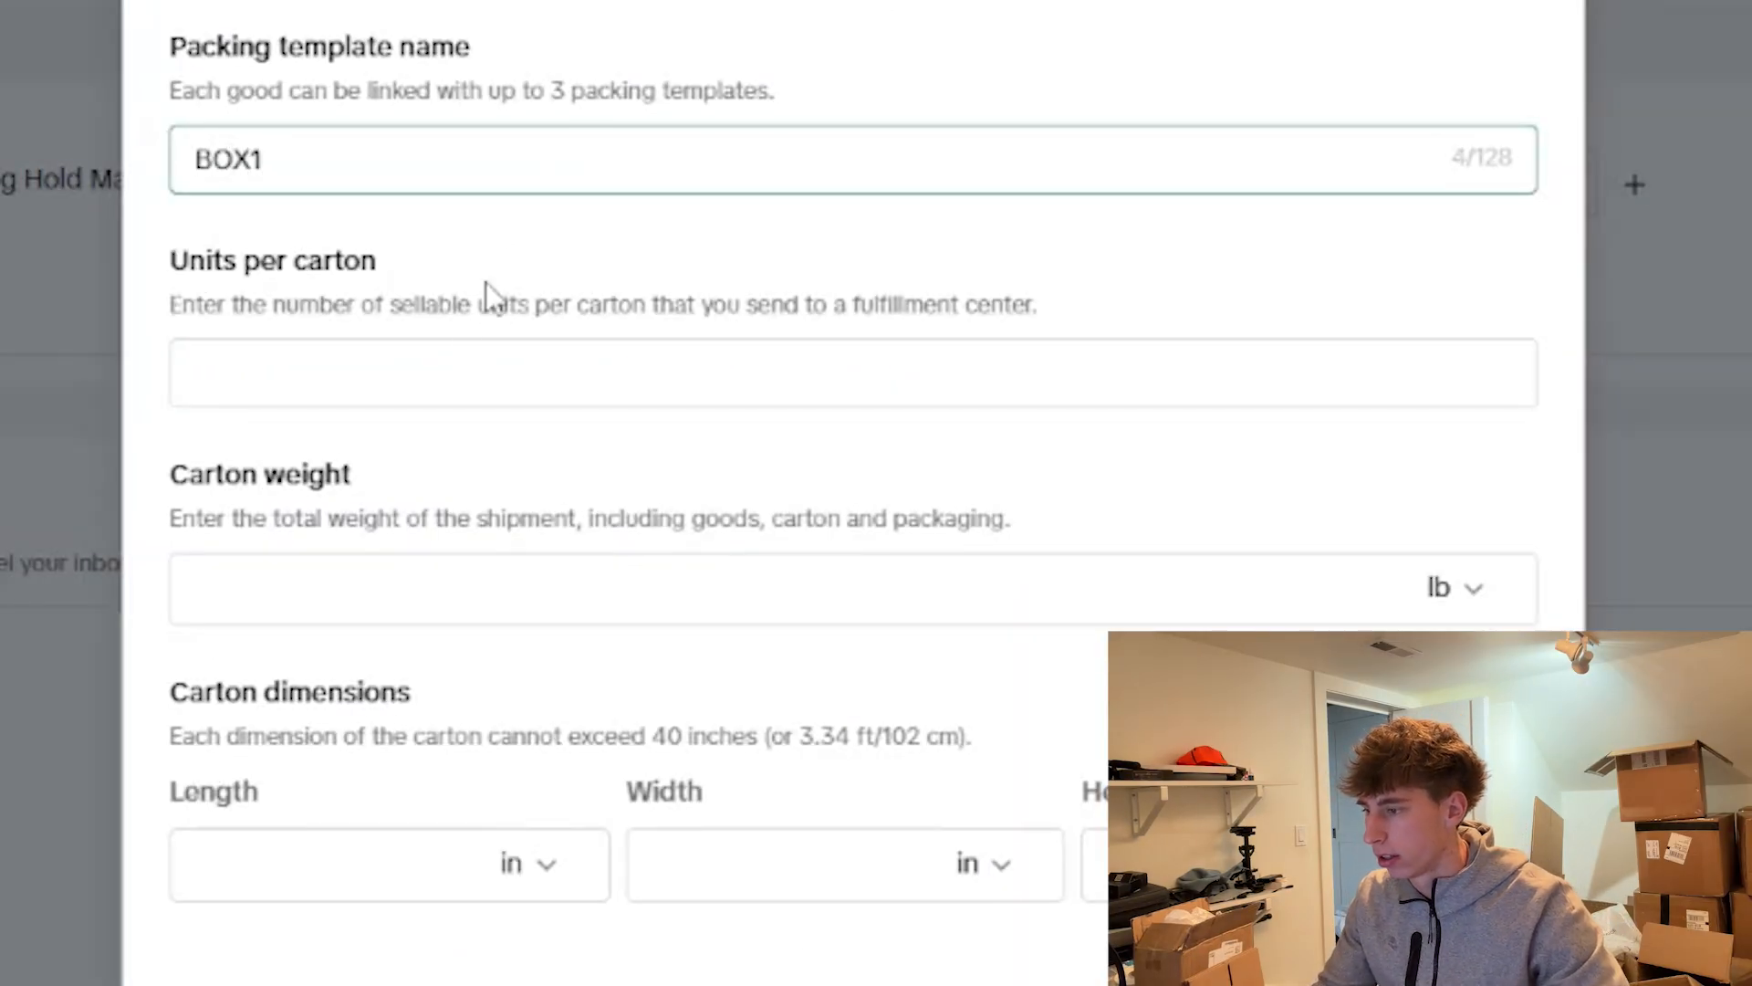
{"action": "left_click", "coordinate": [438, 378]}
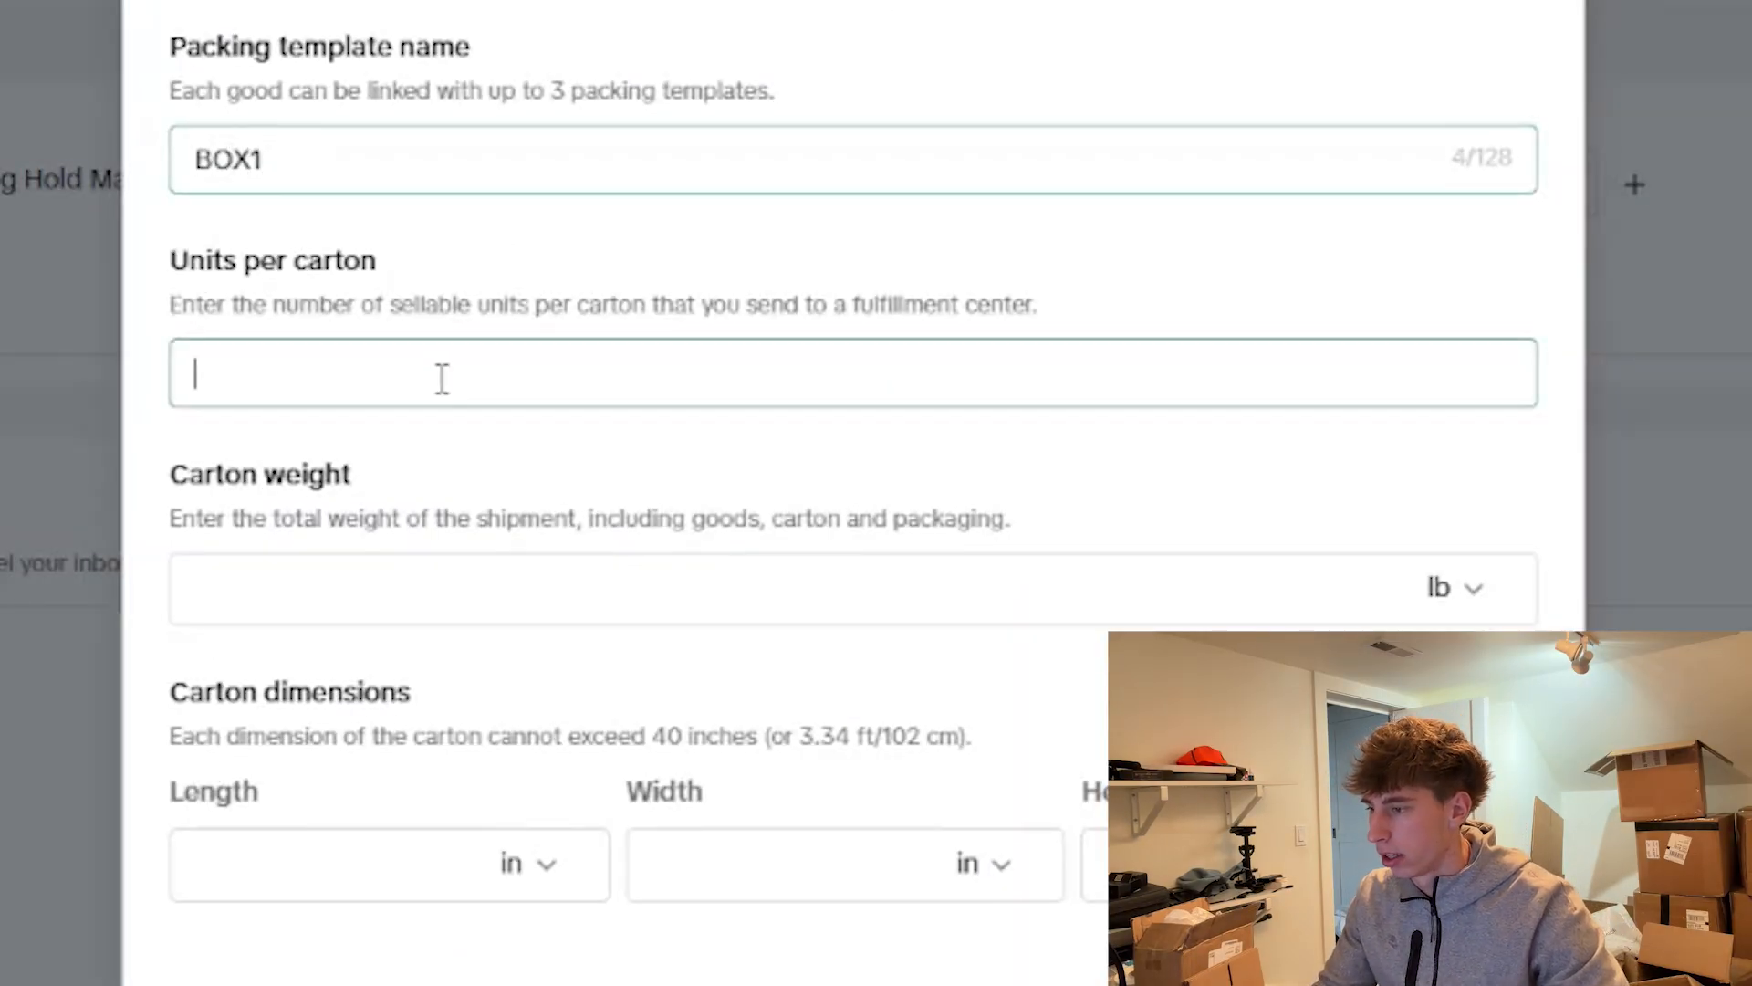
{"action": "type", "text": "100"}
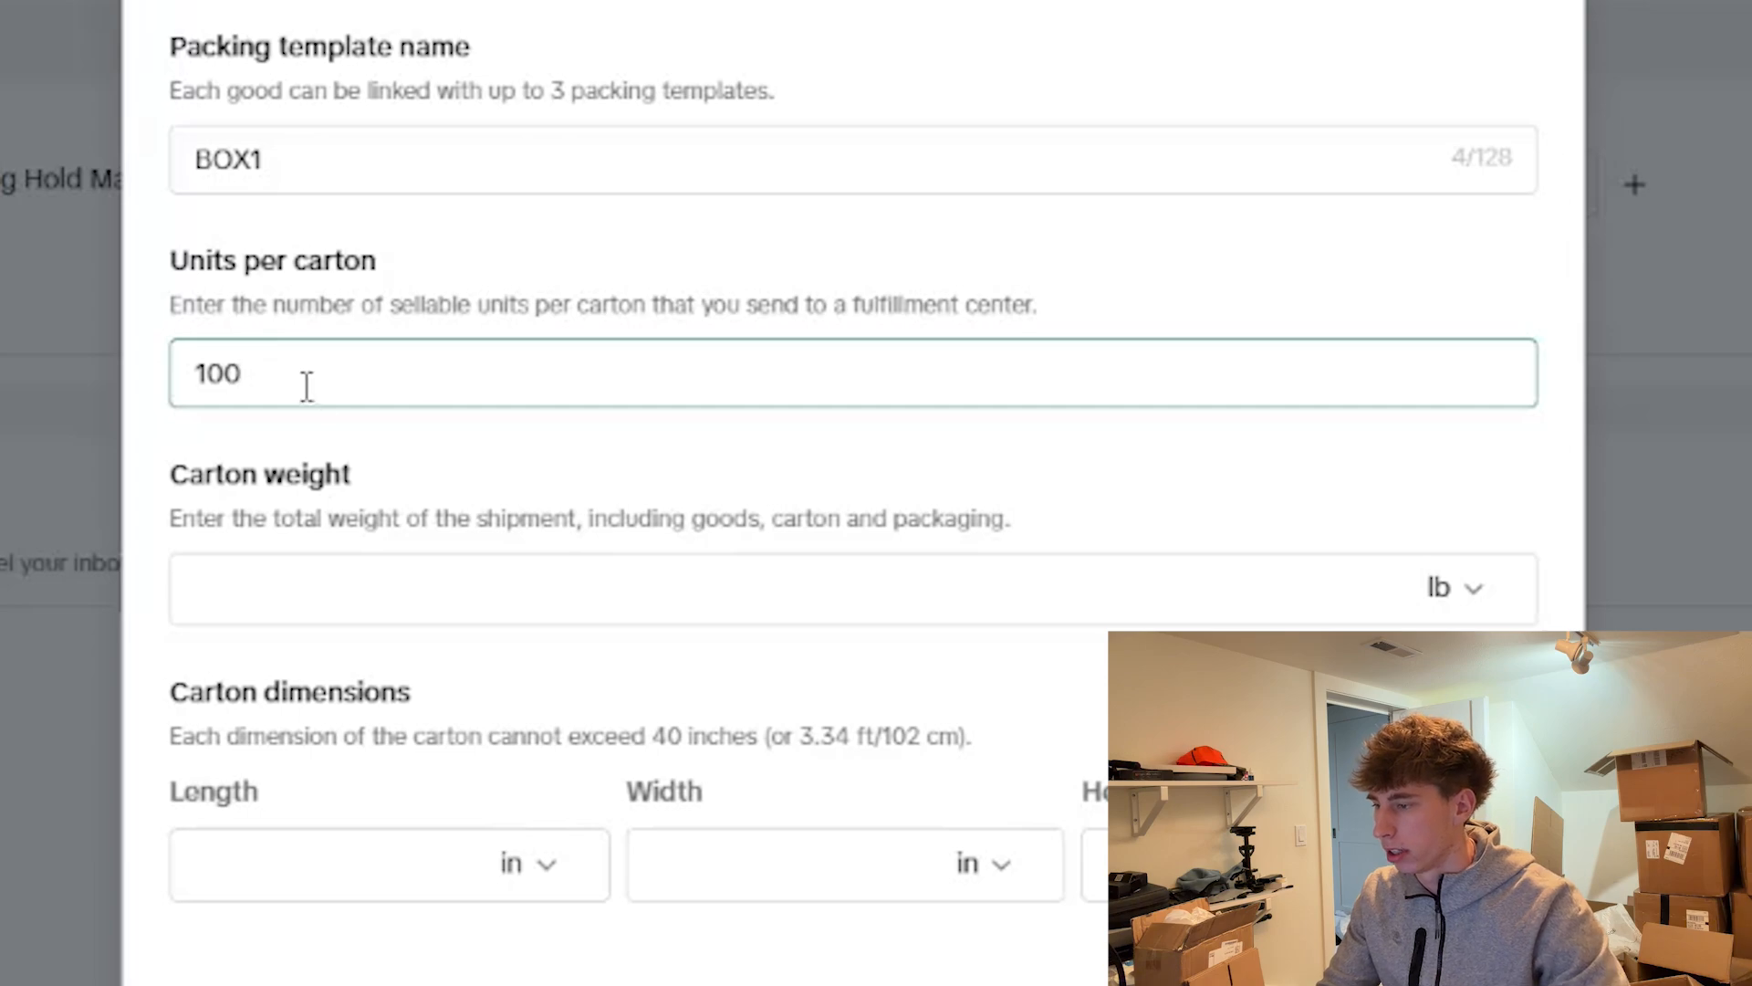
Set the template's carton weight to 34.0 lb, enter a 16 in length and 16 in width, and finish the template
{"action": "left_click", "coordinate": [477, 584]}
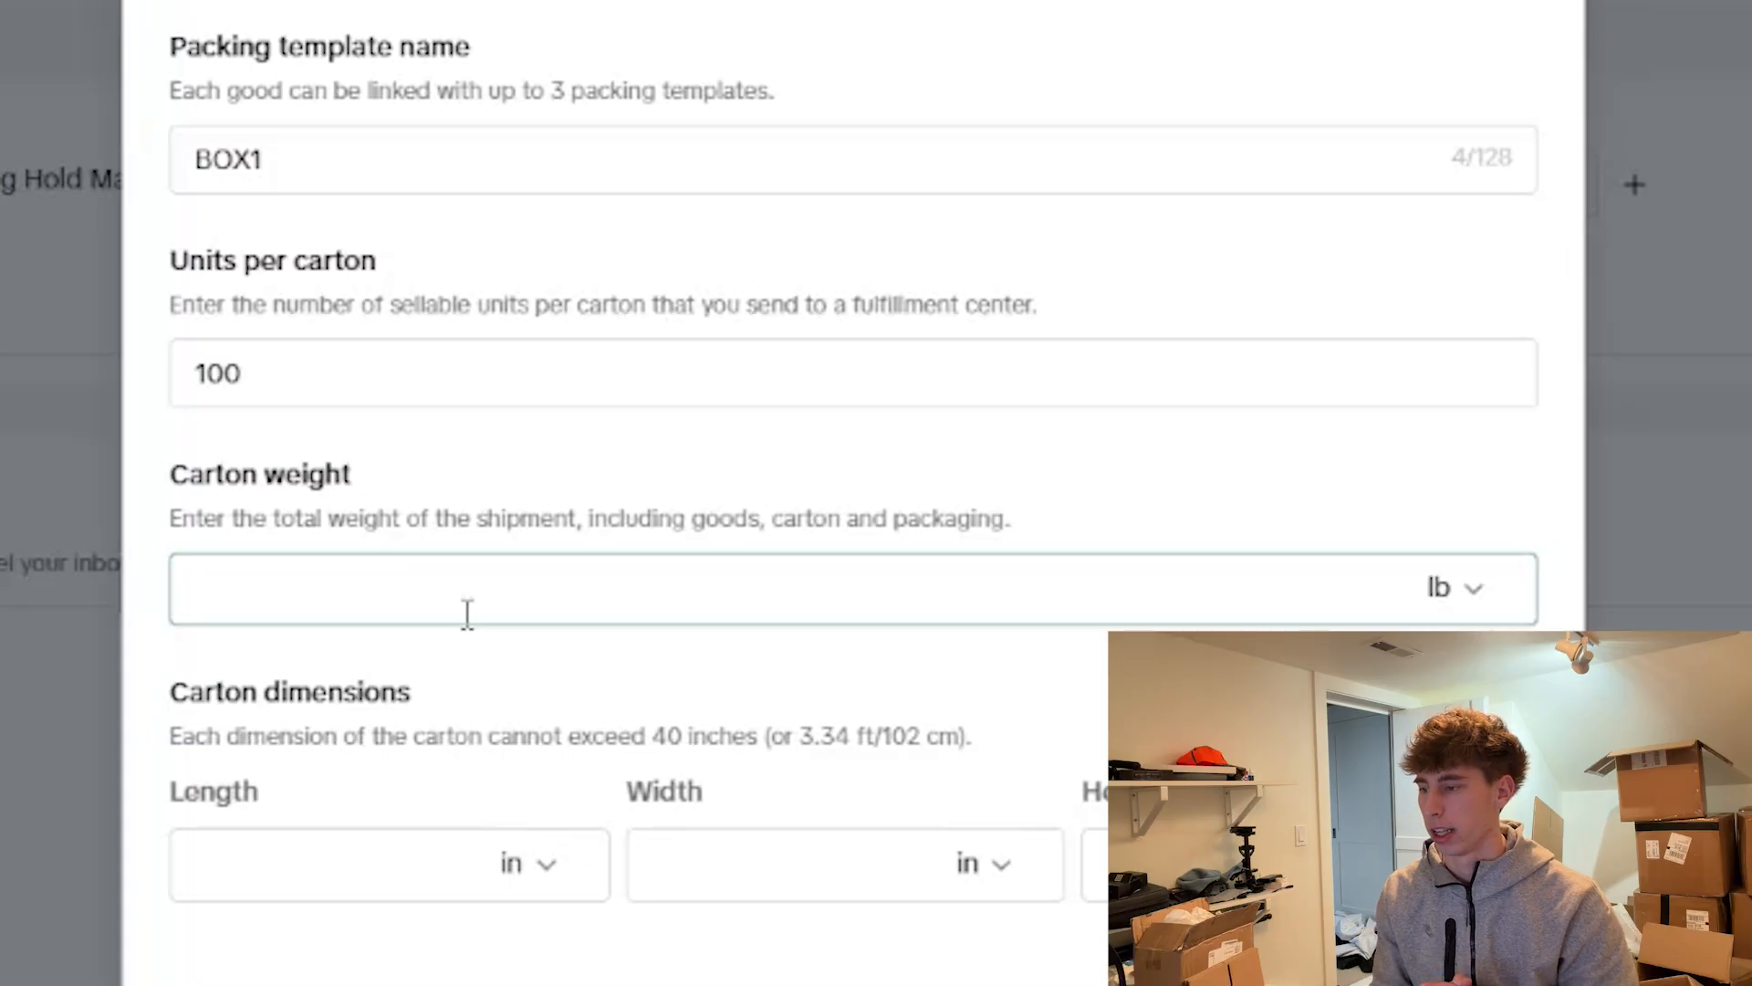
{"action": "left_click", "coordinate": [260, 863]}
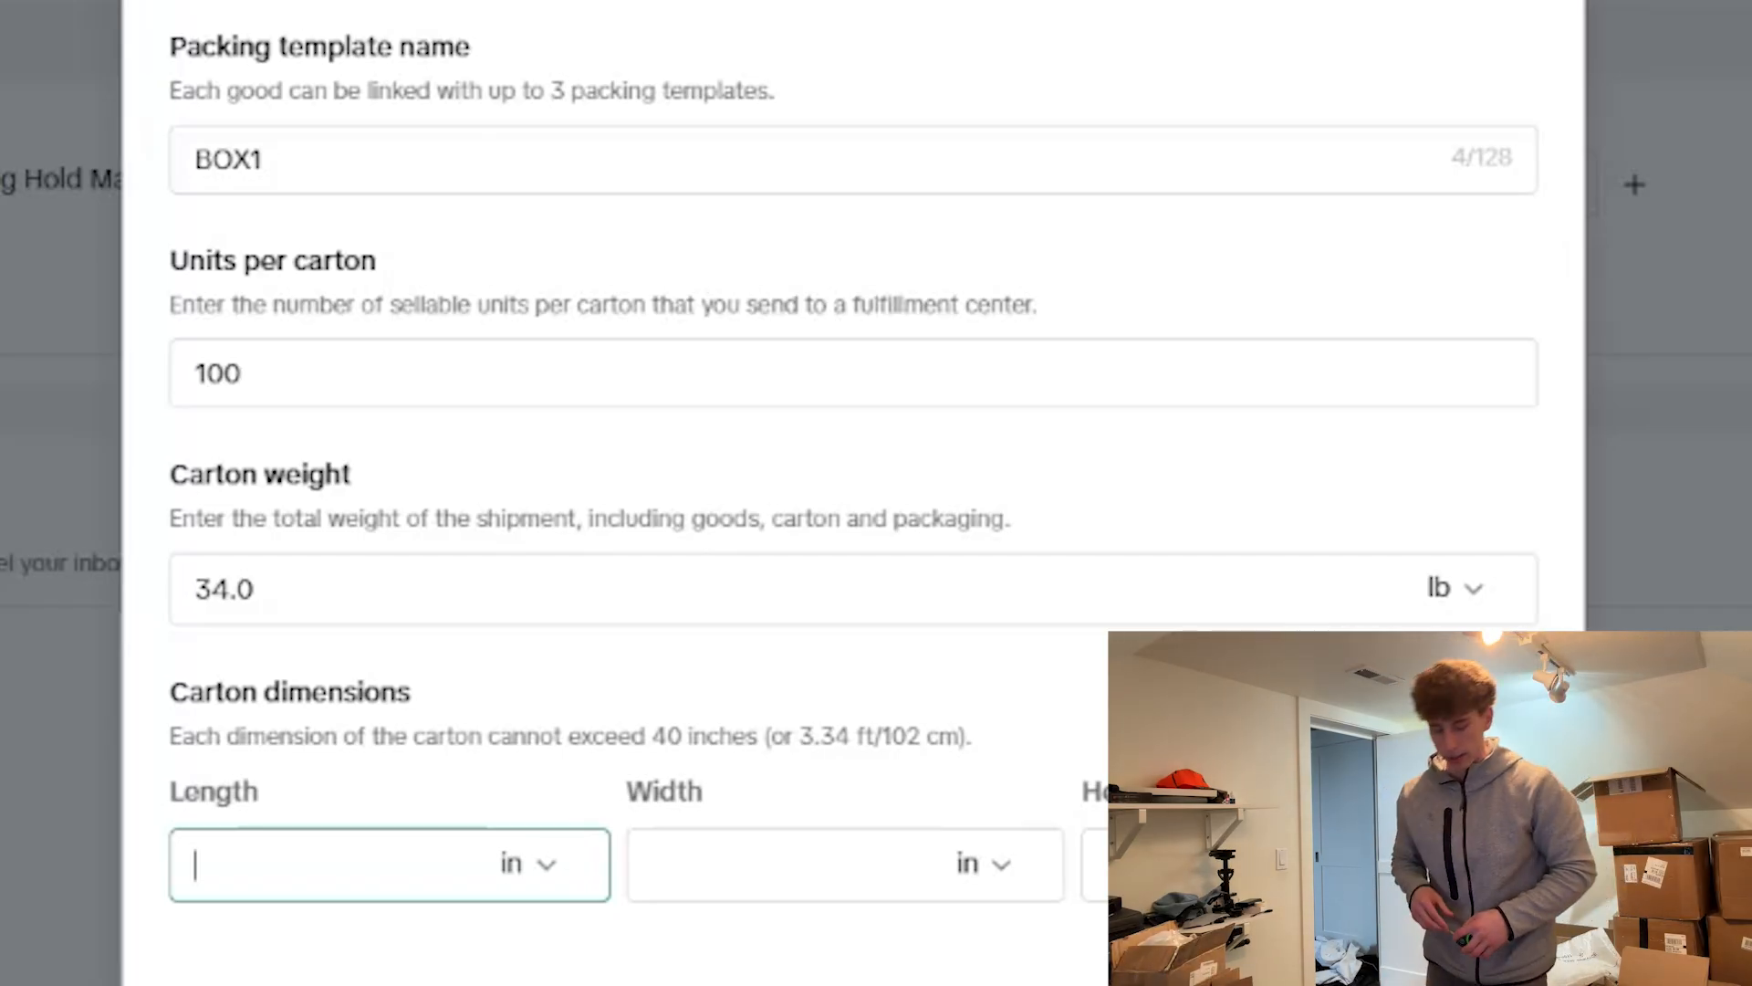
{"action": "type", "text": "16"}
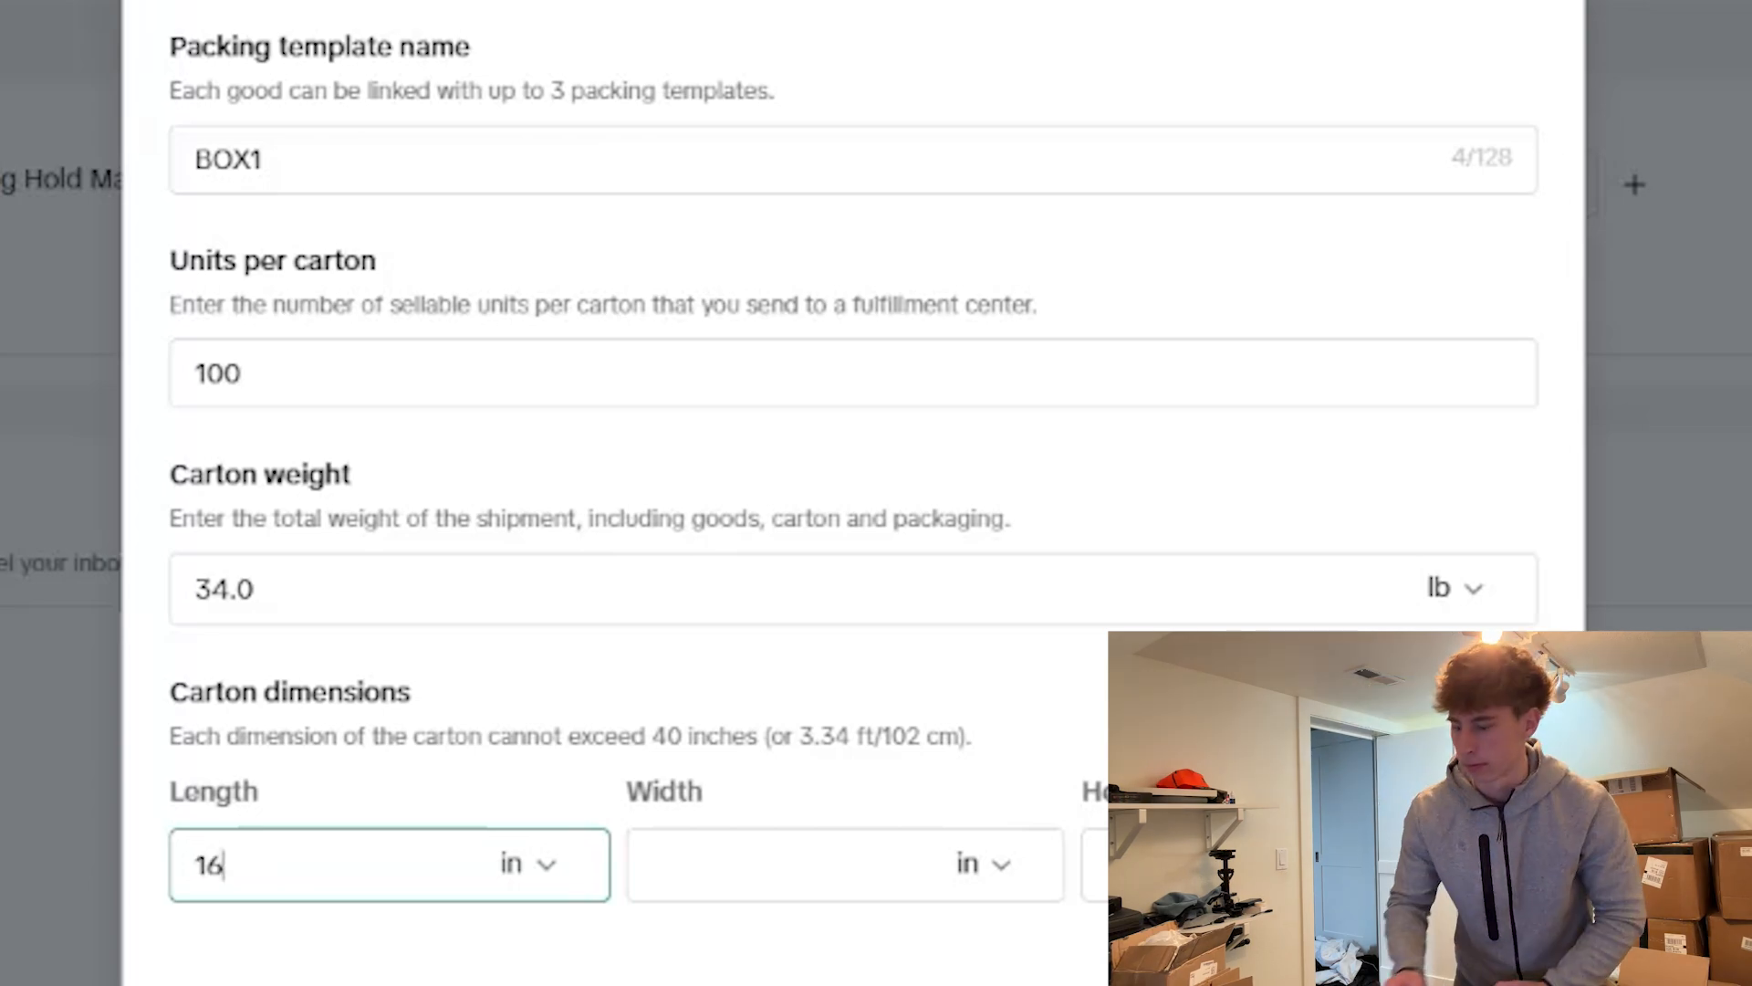
{"action": "key", "text": "Tab"}
{"action": "type", "text": "16"}
{"action": "key", "text": "Tab"}
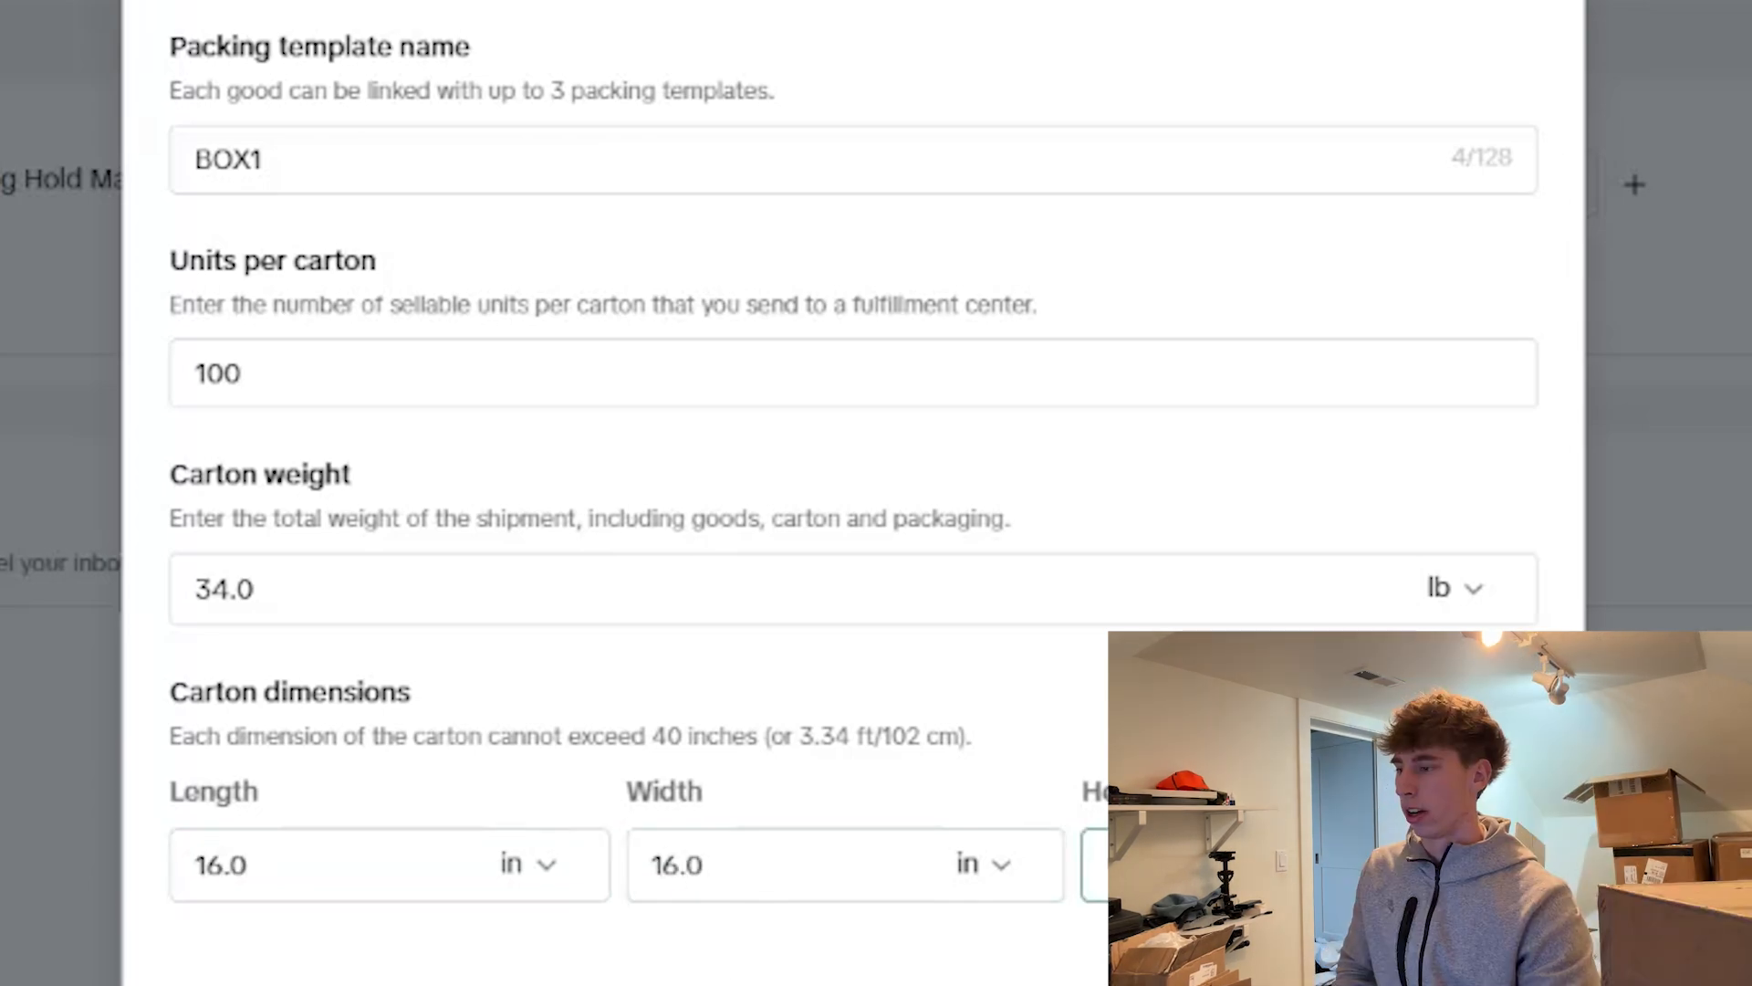
{"action": "key", "text": "Tab"}
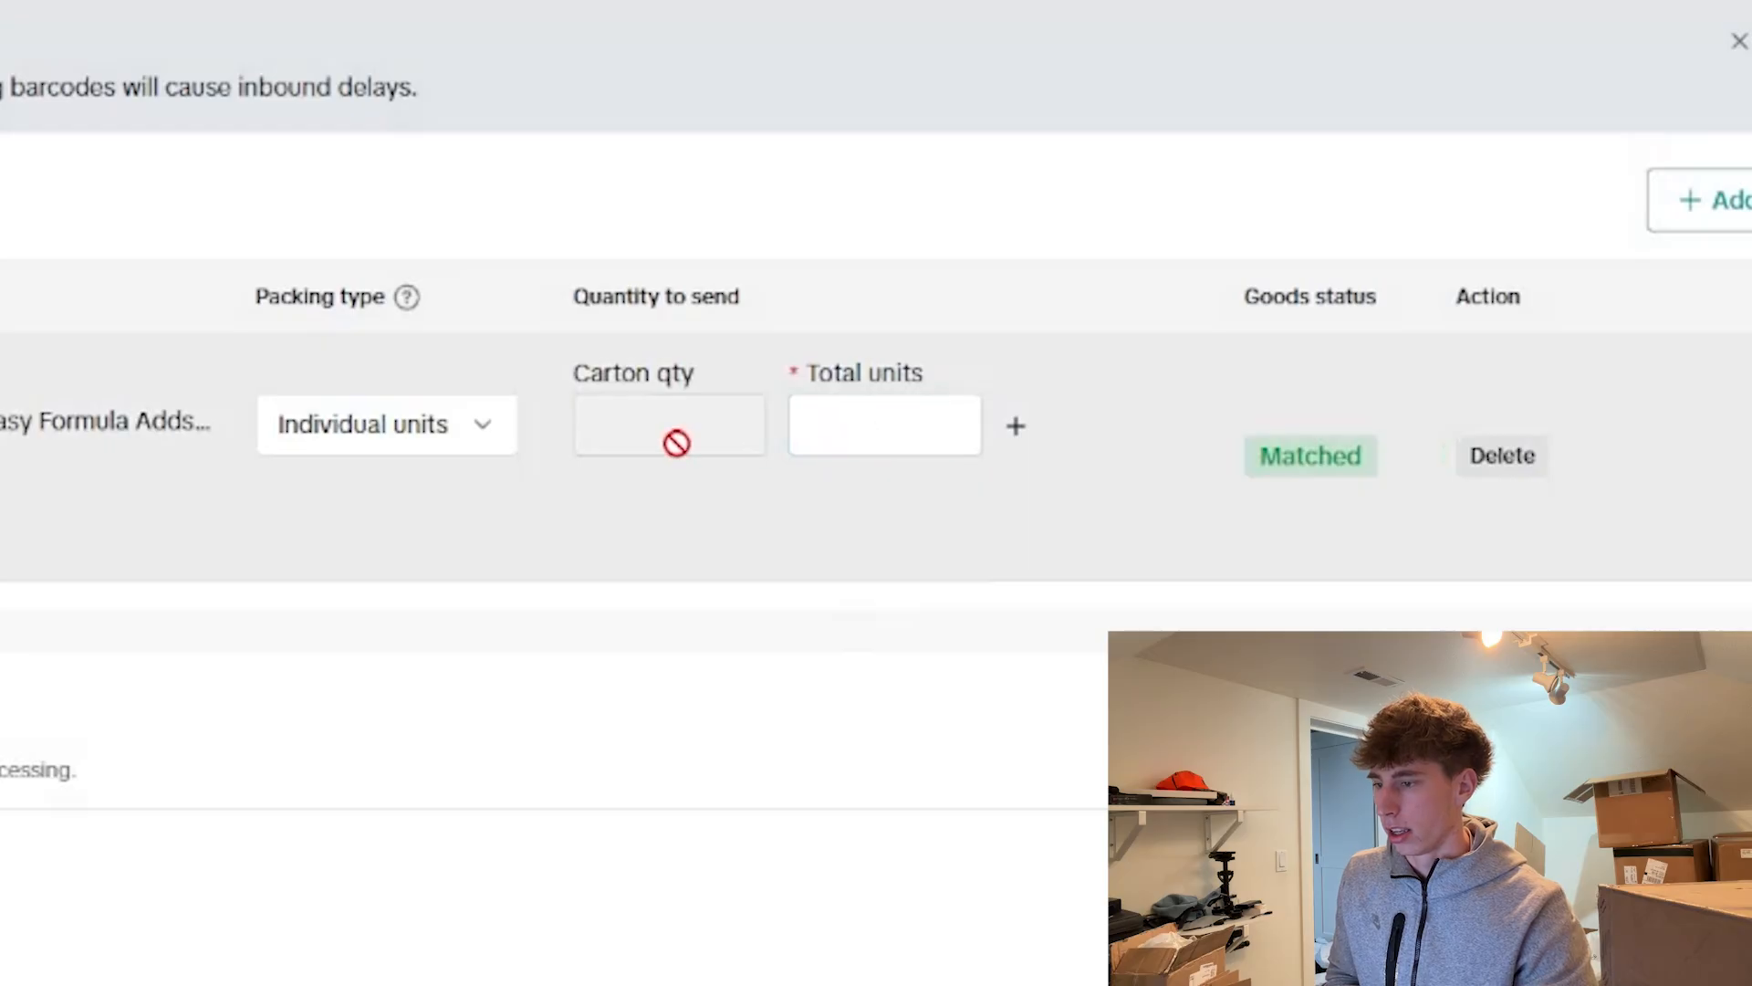
Choose BOX1 as the packing type for the goods and set the carton quantity to 4
{"action": "left_click", "coordinate": [387, 436]}
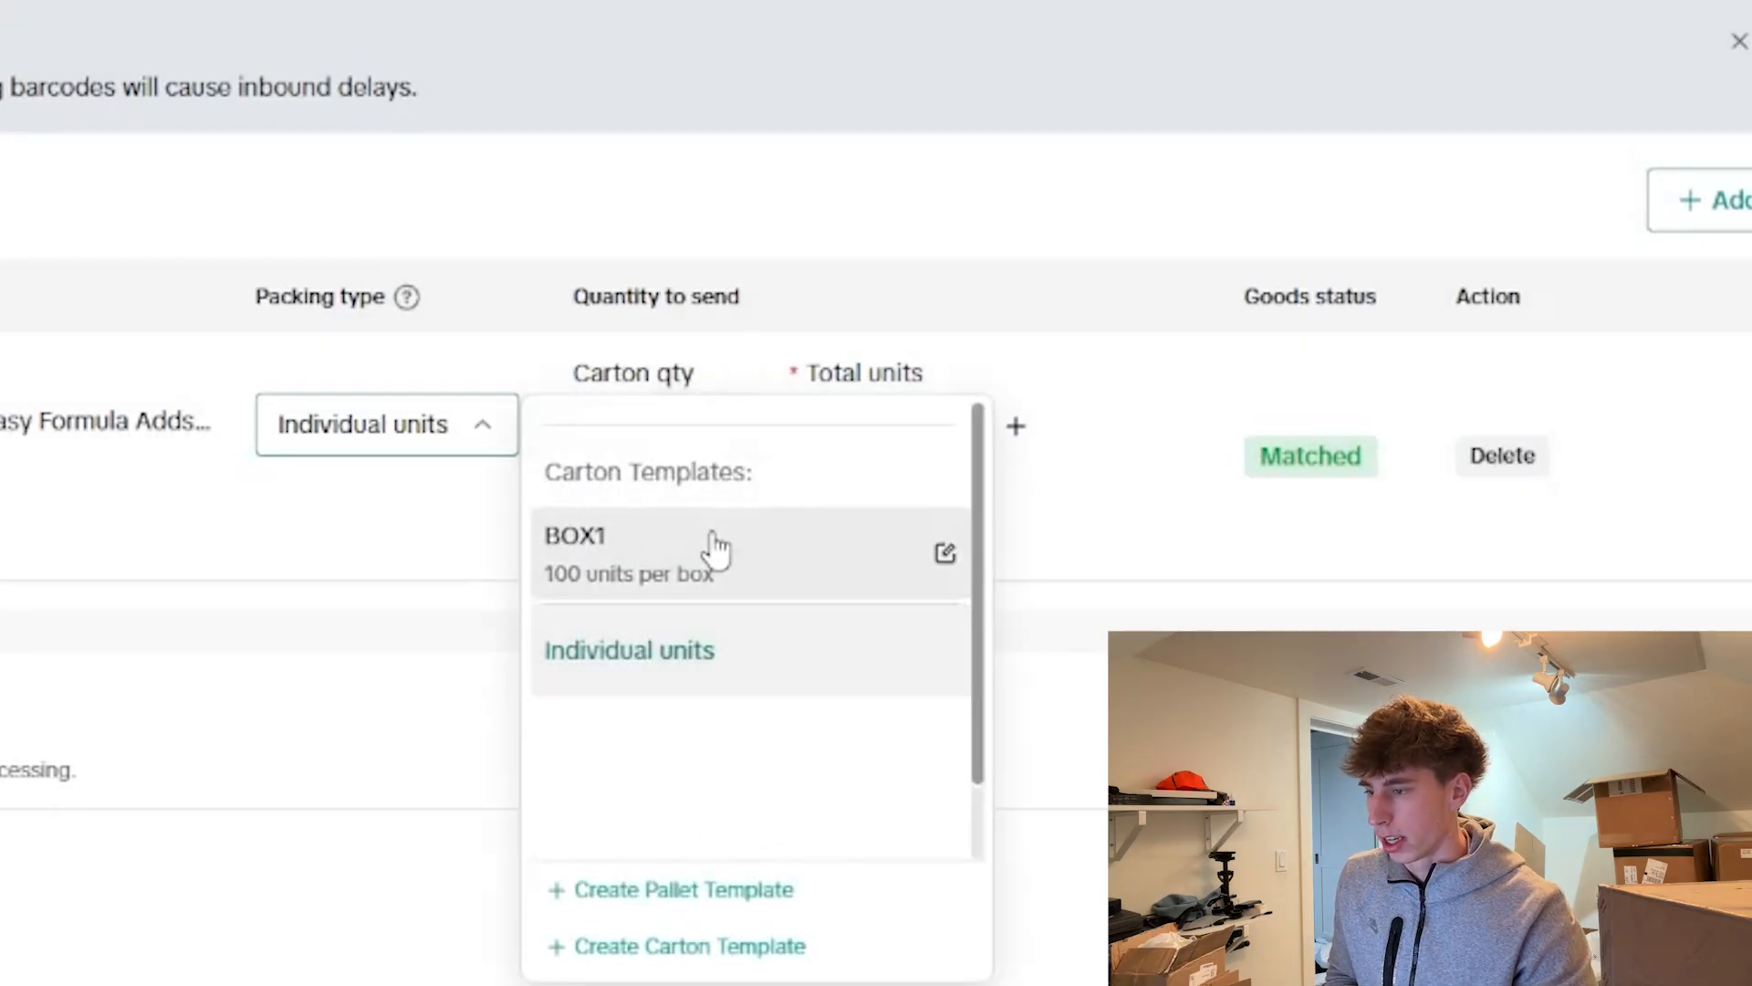
{"action": "left_click", "coordinate": [725, 570]}
{"action": "left_click", "coordinate": [641, 438]}
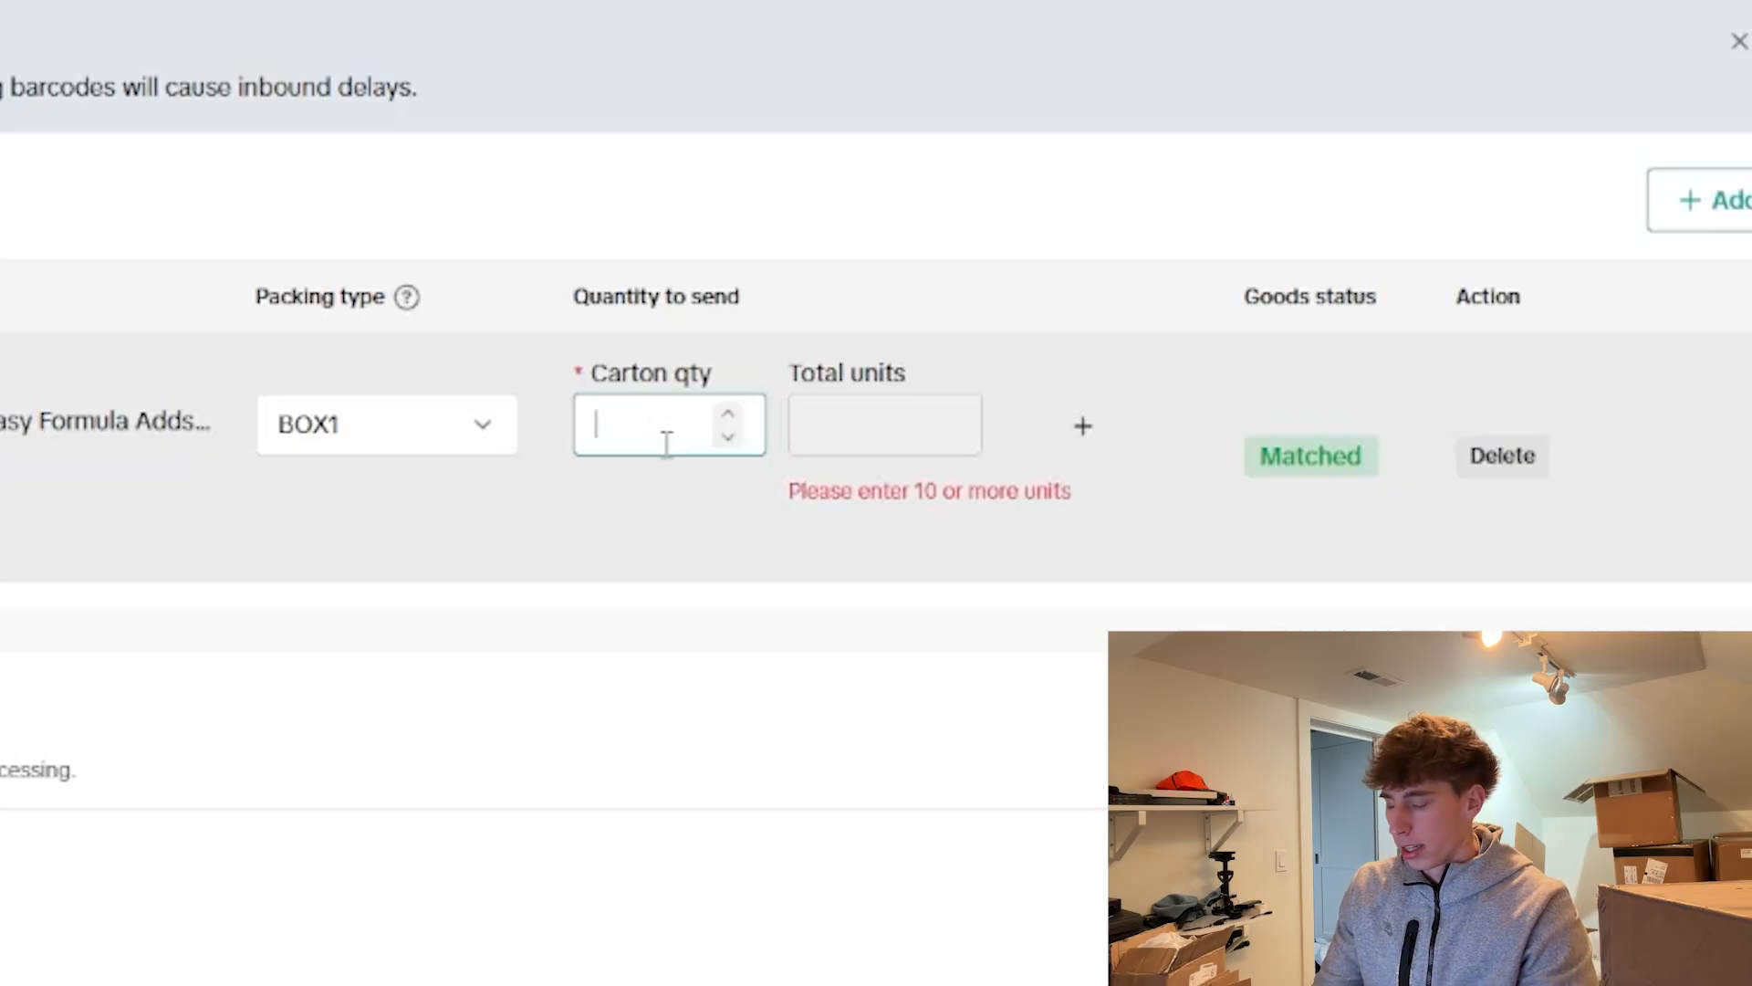
{"action": "type", "text": "4"}
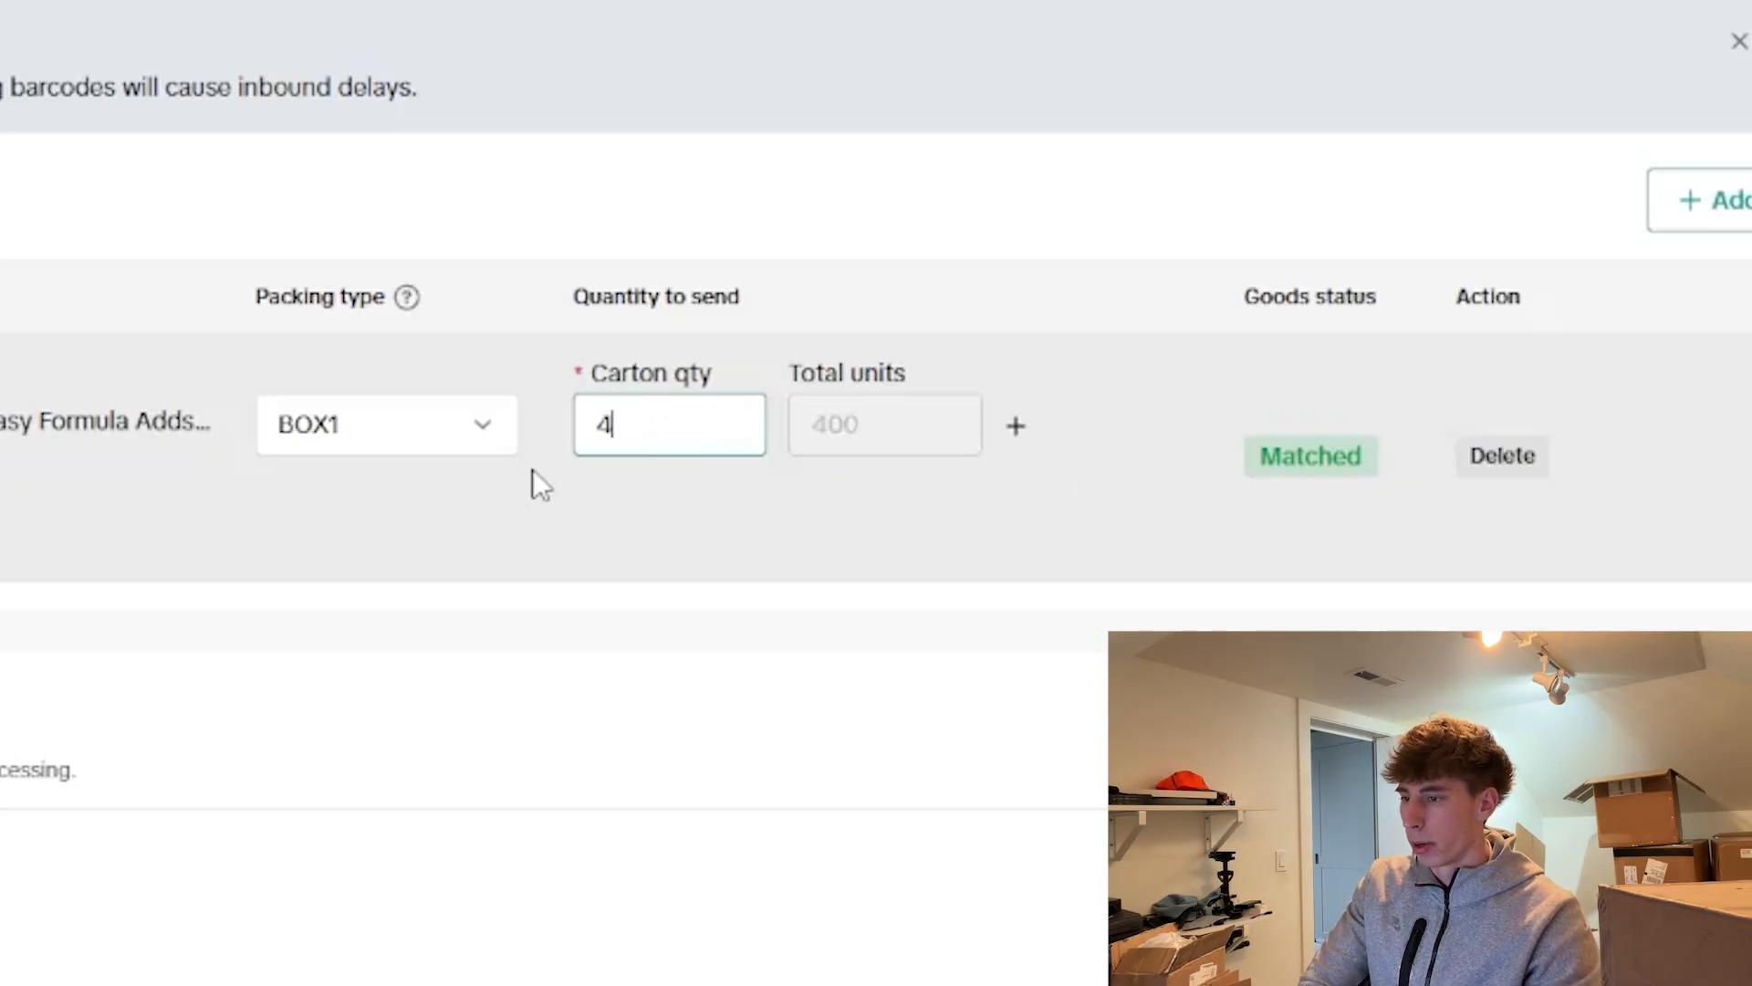
{"action": "left_click", "coordinate": [585, 500]}
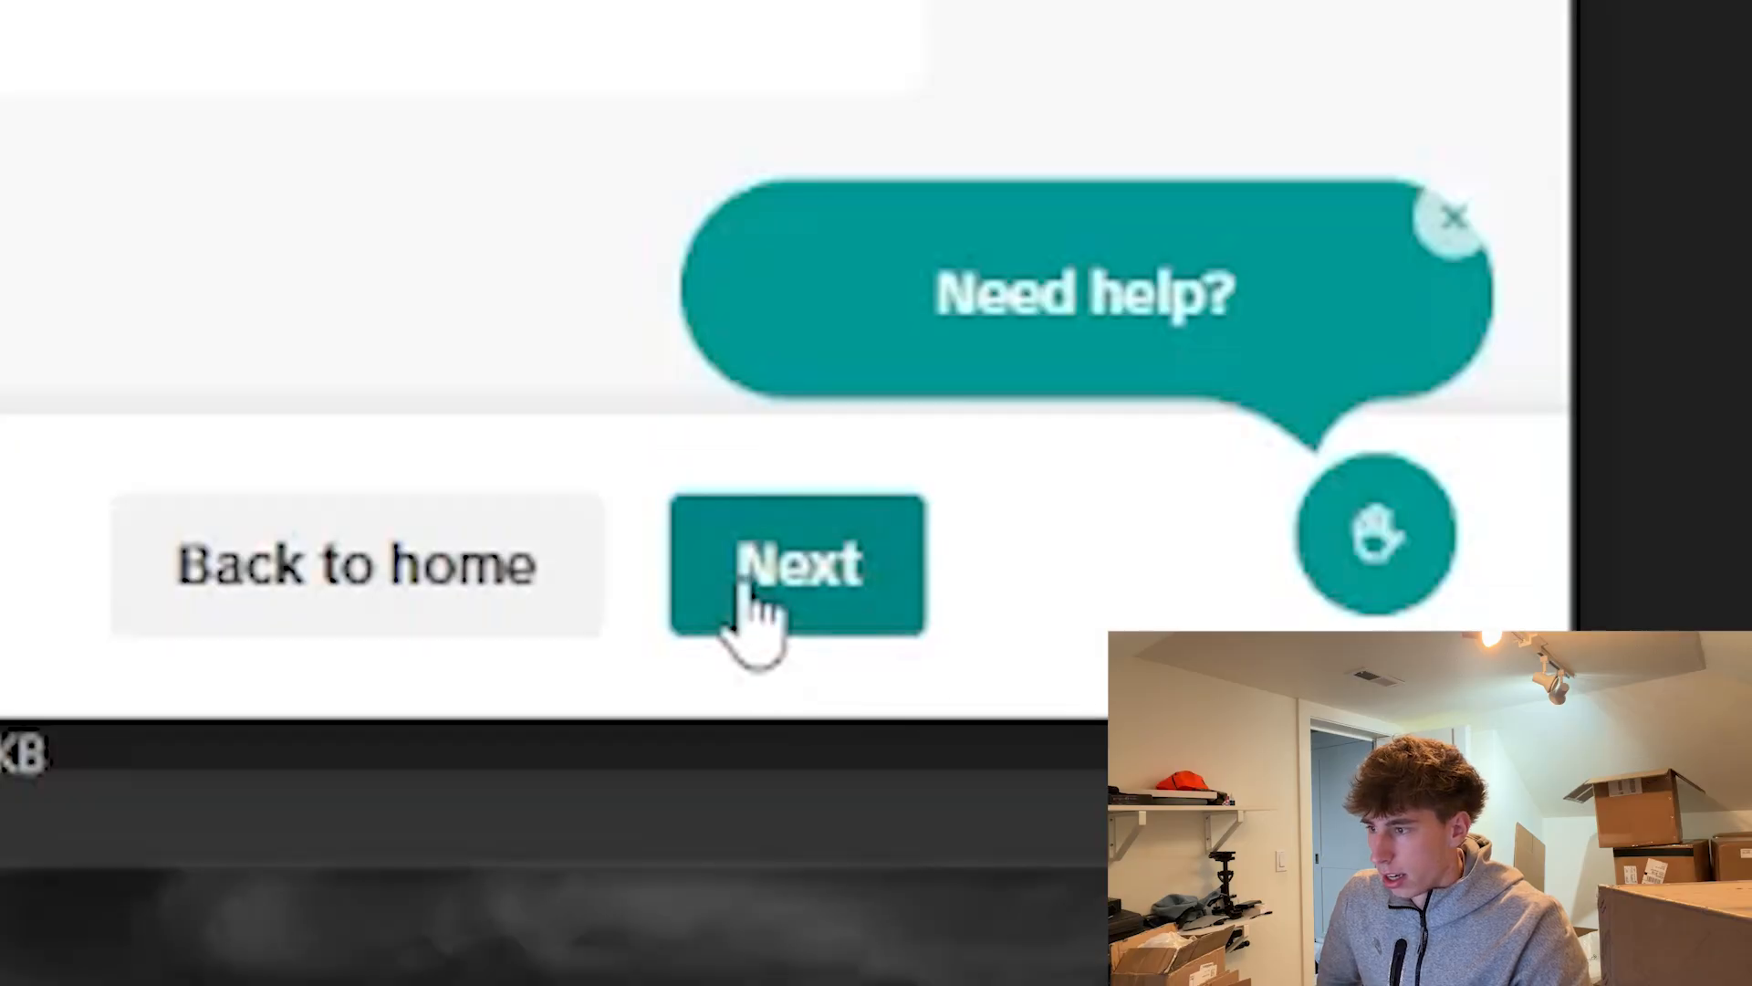
Confirm the packing of the inbound order and continue to the shipping details
{"action": "left_click", "coordinate": [743, 606]}
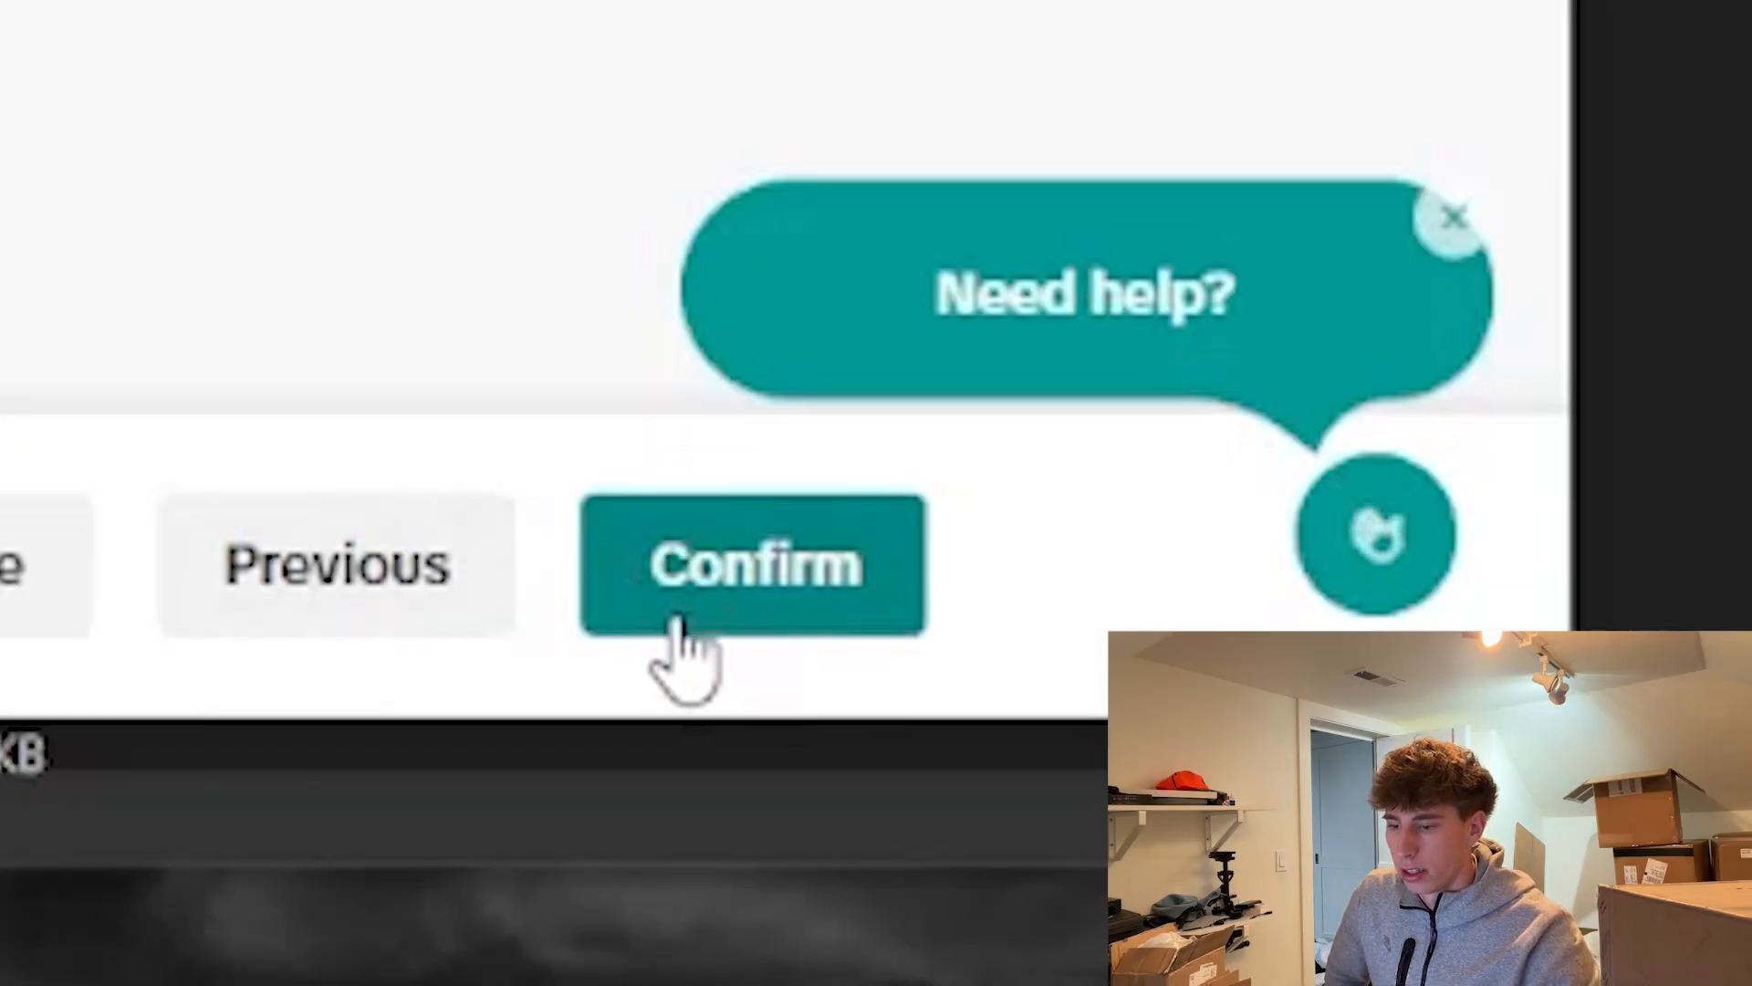
{"action": "left_click", "coordinate": [723, 587]}
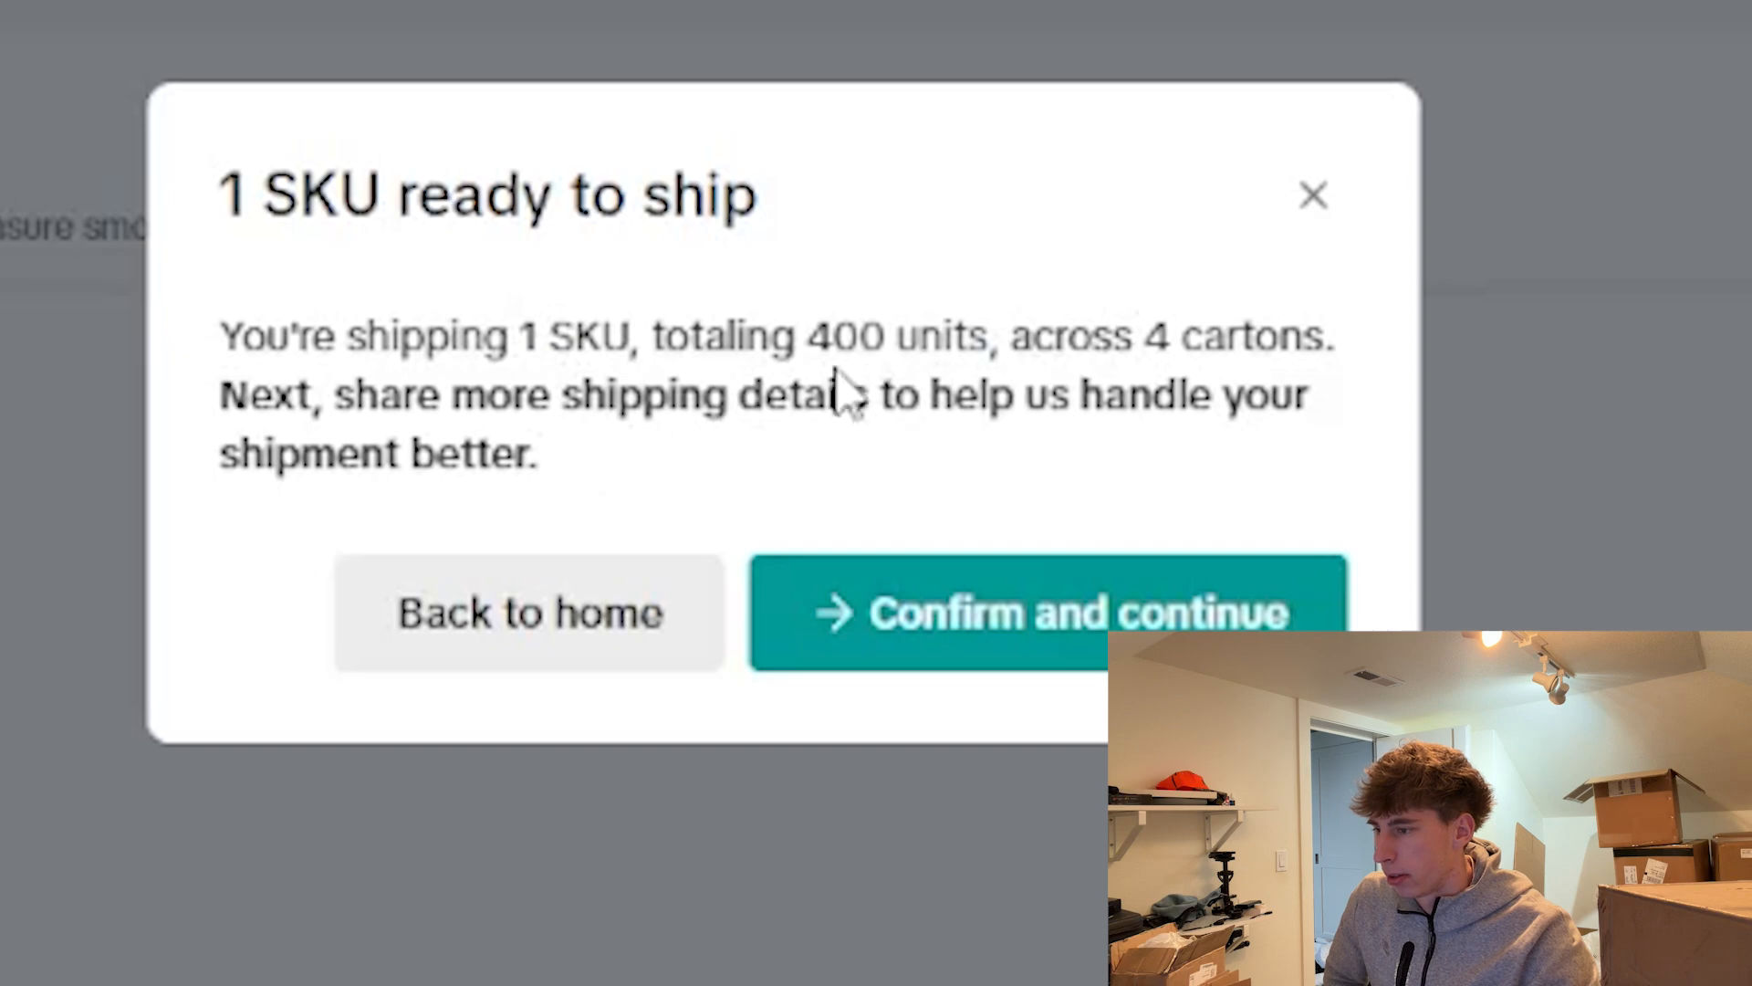
{"action": "left_click", "coordinate": [1079, 680]}
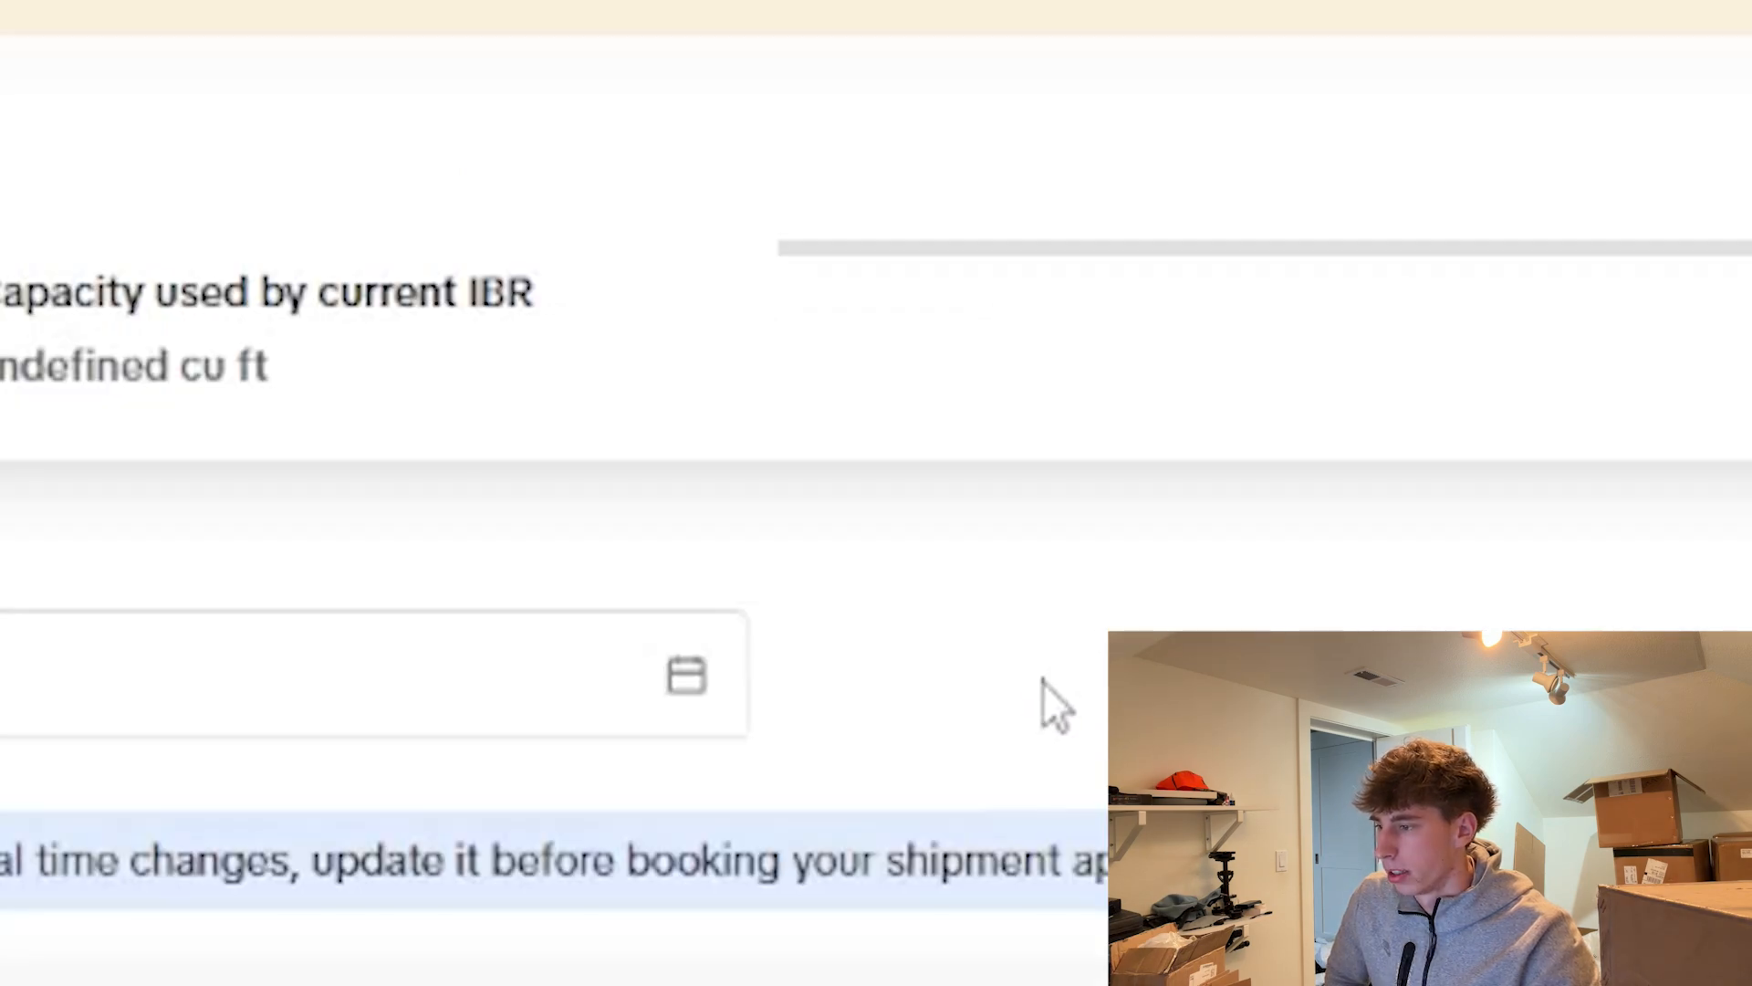
Set the estimated arrival week to 2026-02-22 ~ 2026-02-28 and review the inbound placement options with their fees
{"action": "left_click", "coordinate": [438, 243]}
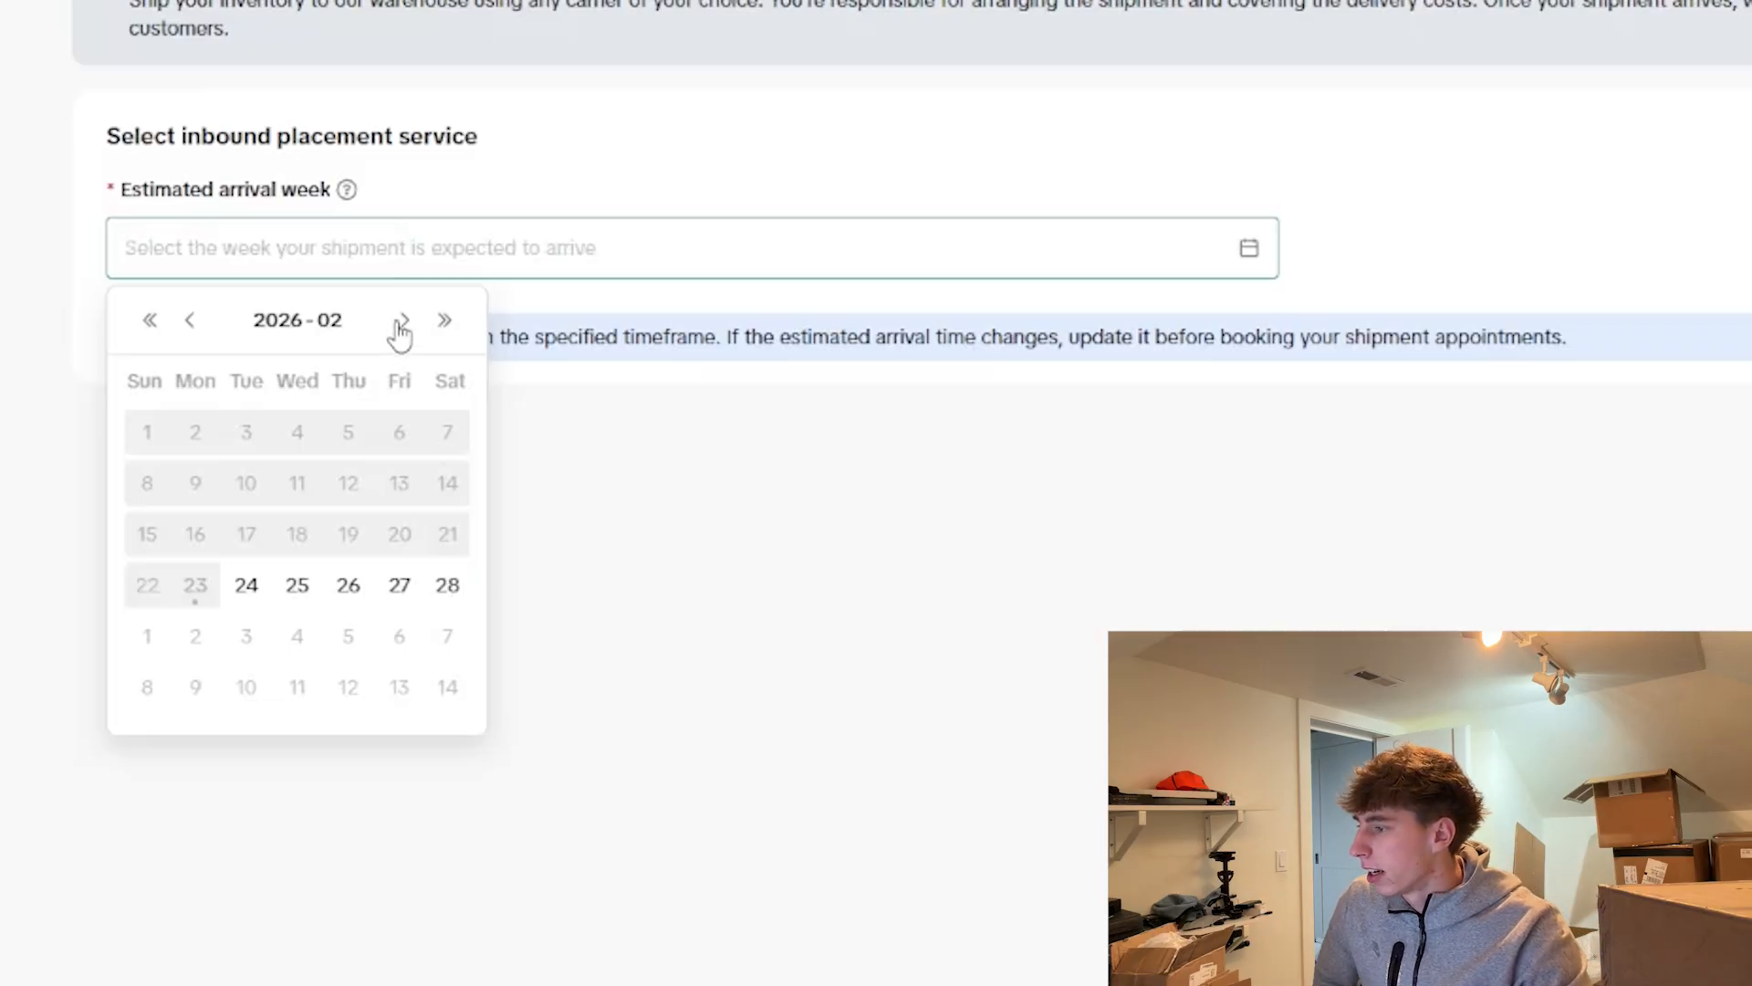
{"action": "left_click", "coordinate": [445, 587]}
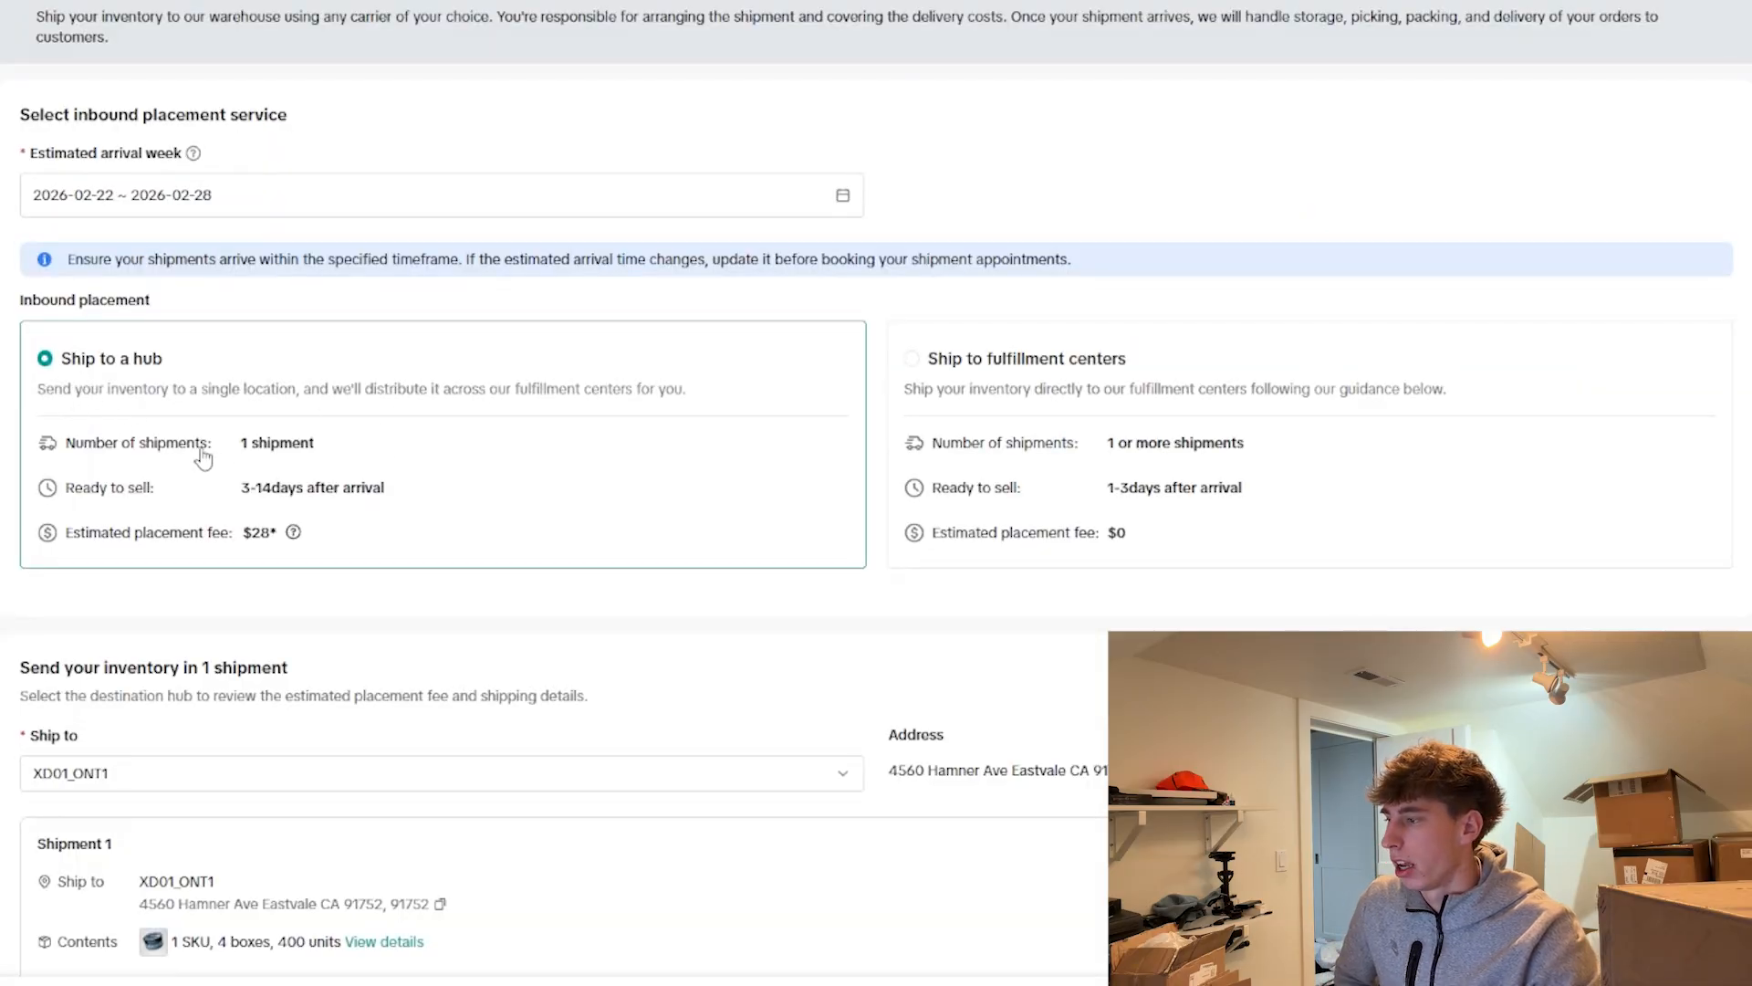
{"action": "scroll", "coordinate": [233, 448], "scroll_direction": "down", "scroll_amount": 2}
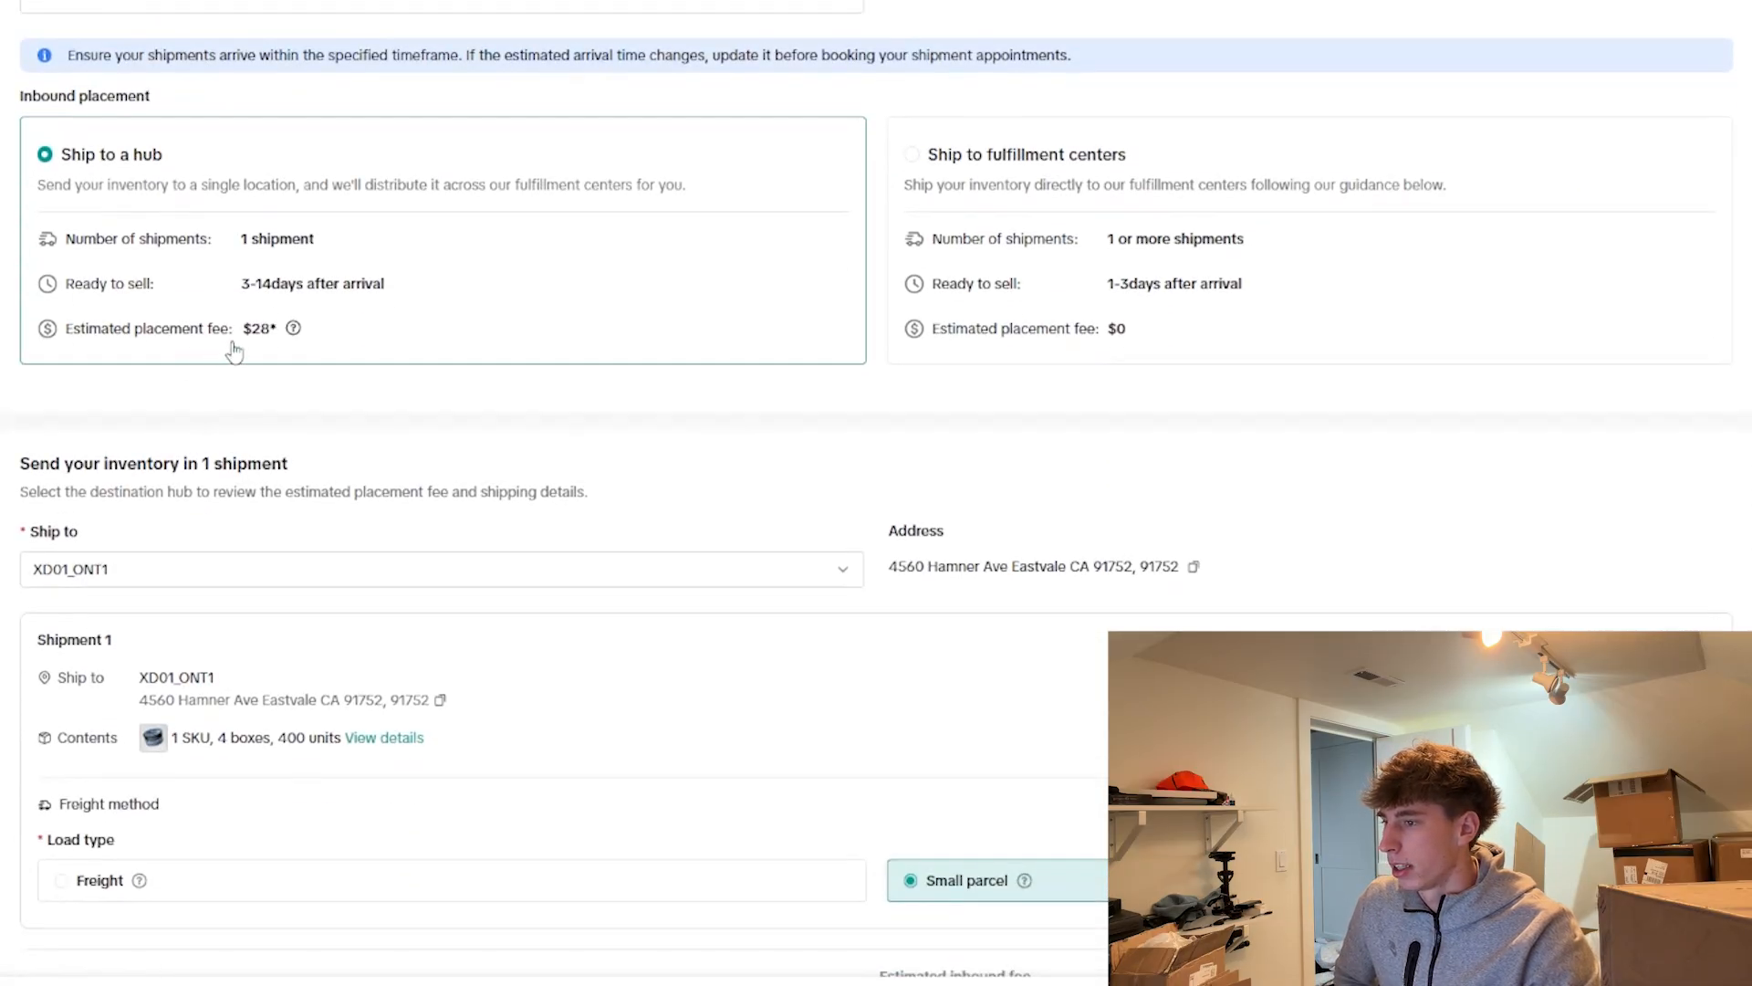
{"action": "scroll", "coordinate": [229, 351], "scroll_direction": "up", "scroll_amount": 2}
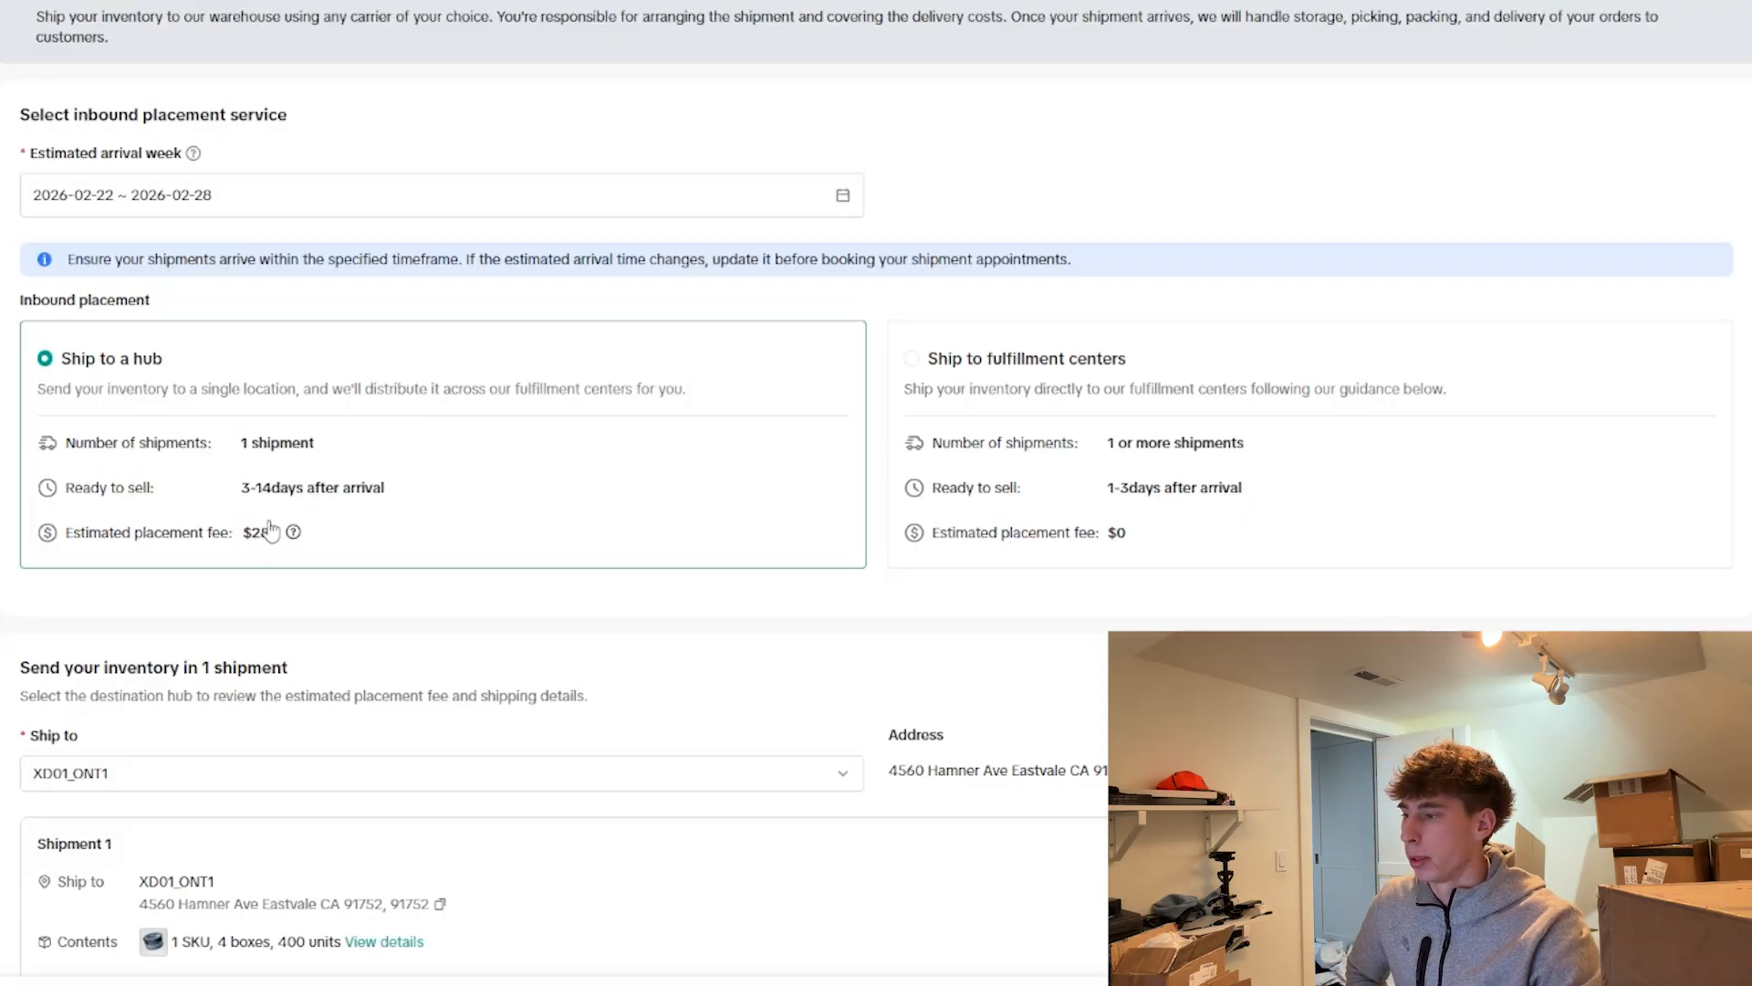
{"action": "mouse_move", "coordinate": [295, 538]}
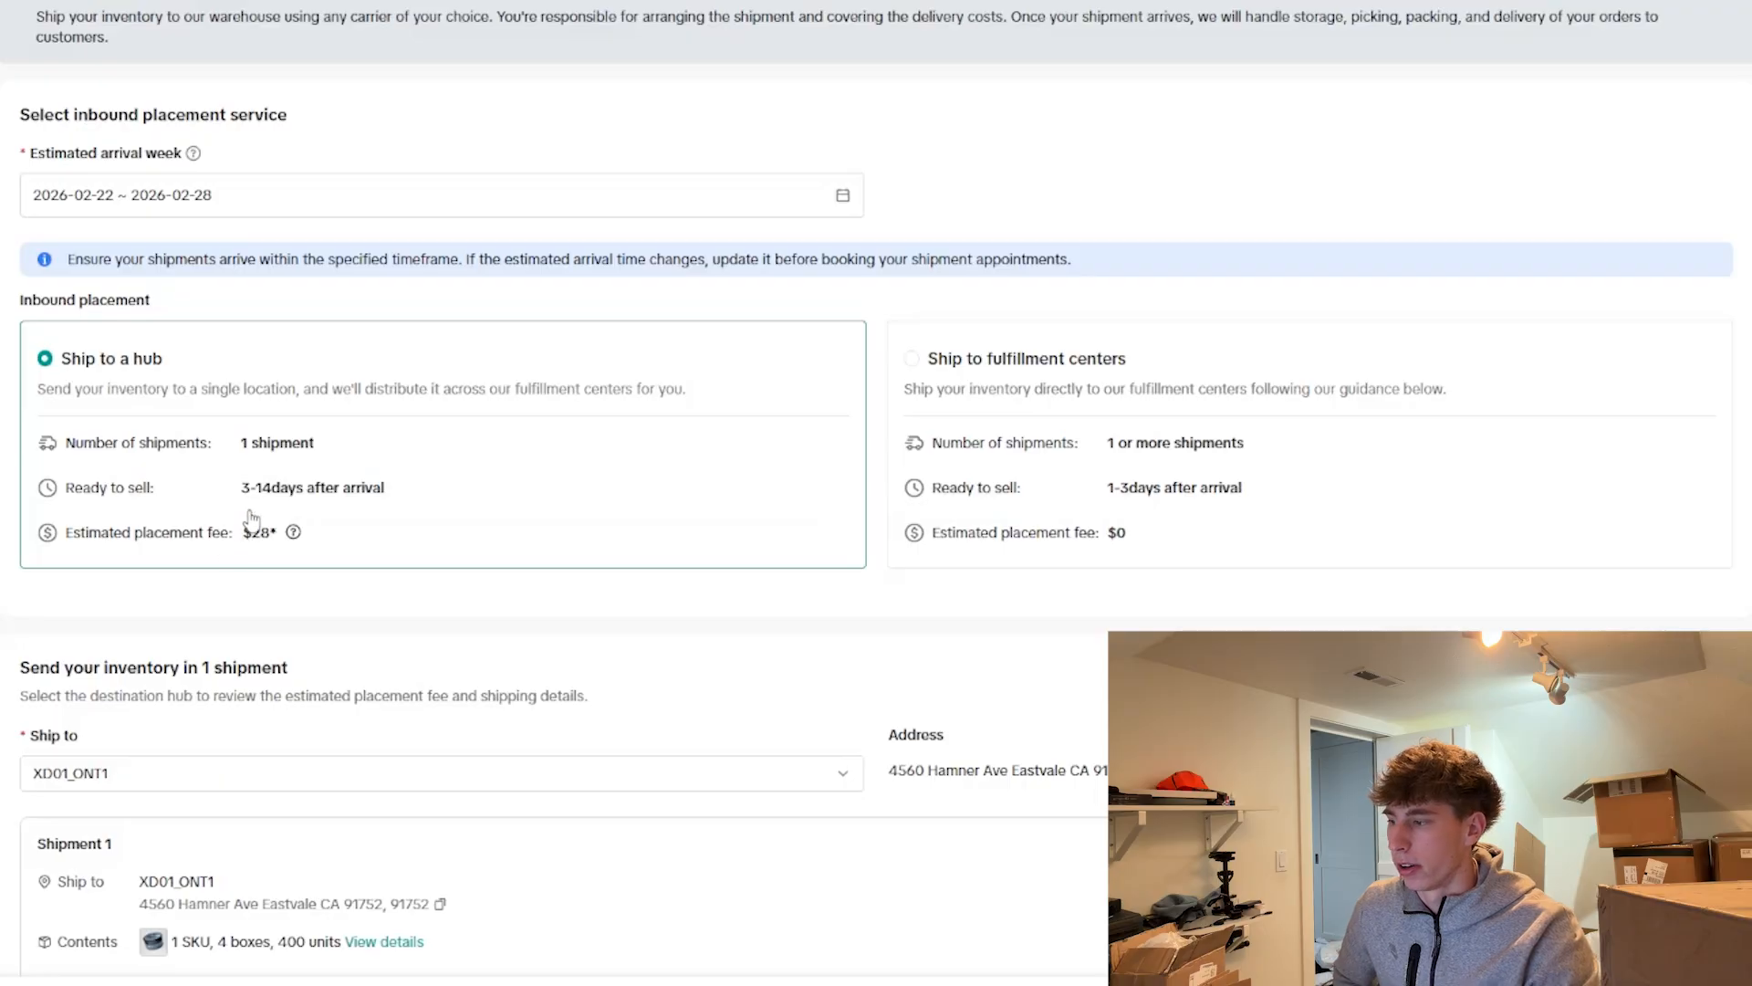
Select XD01_ONT1 as the destination hub and review the shipment's load type and estimated inbound fees
{"action": "scroll", "coordinate": [251, 524], "scroll_direction": "down", "scroll_amount": 3}
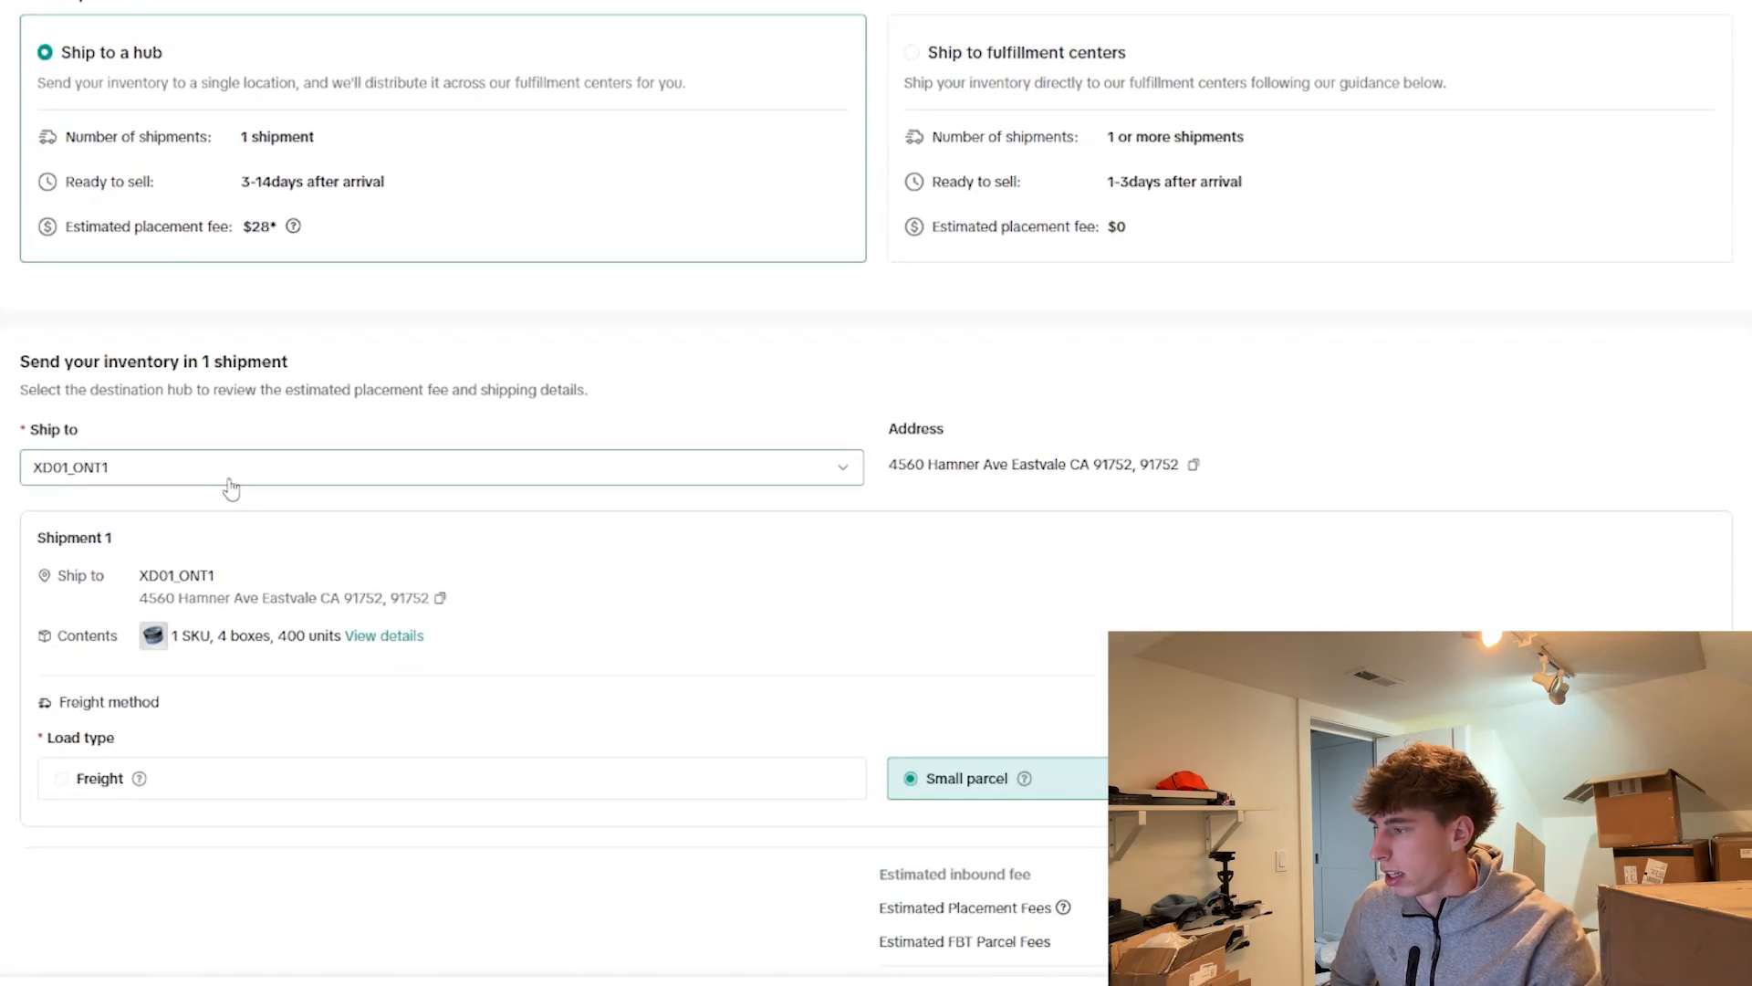
{"action": "left_click", "coordinate": [345, 467]}
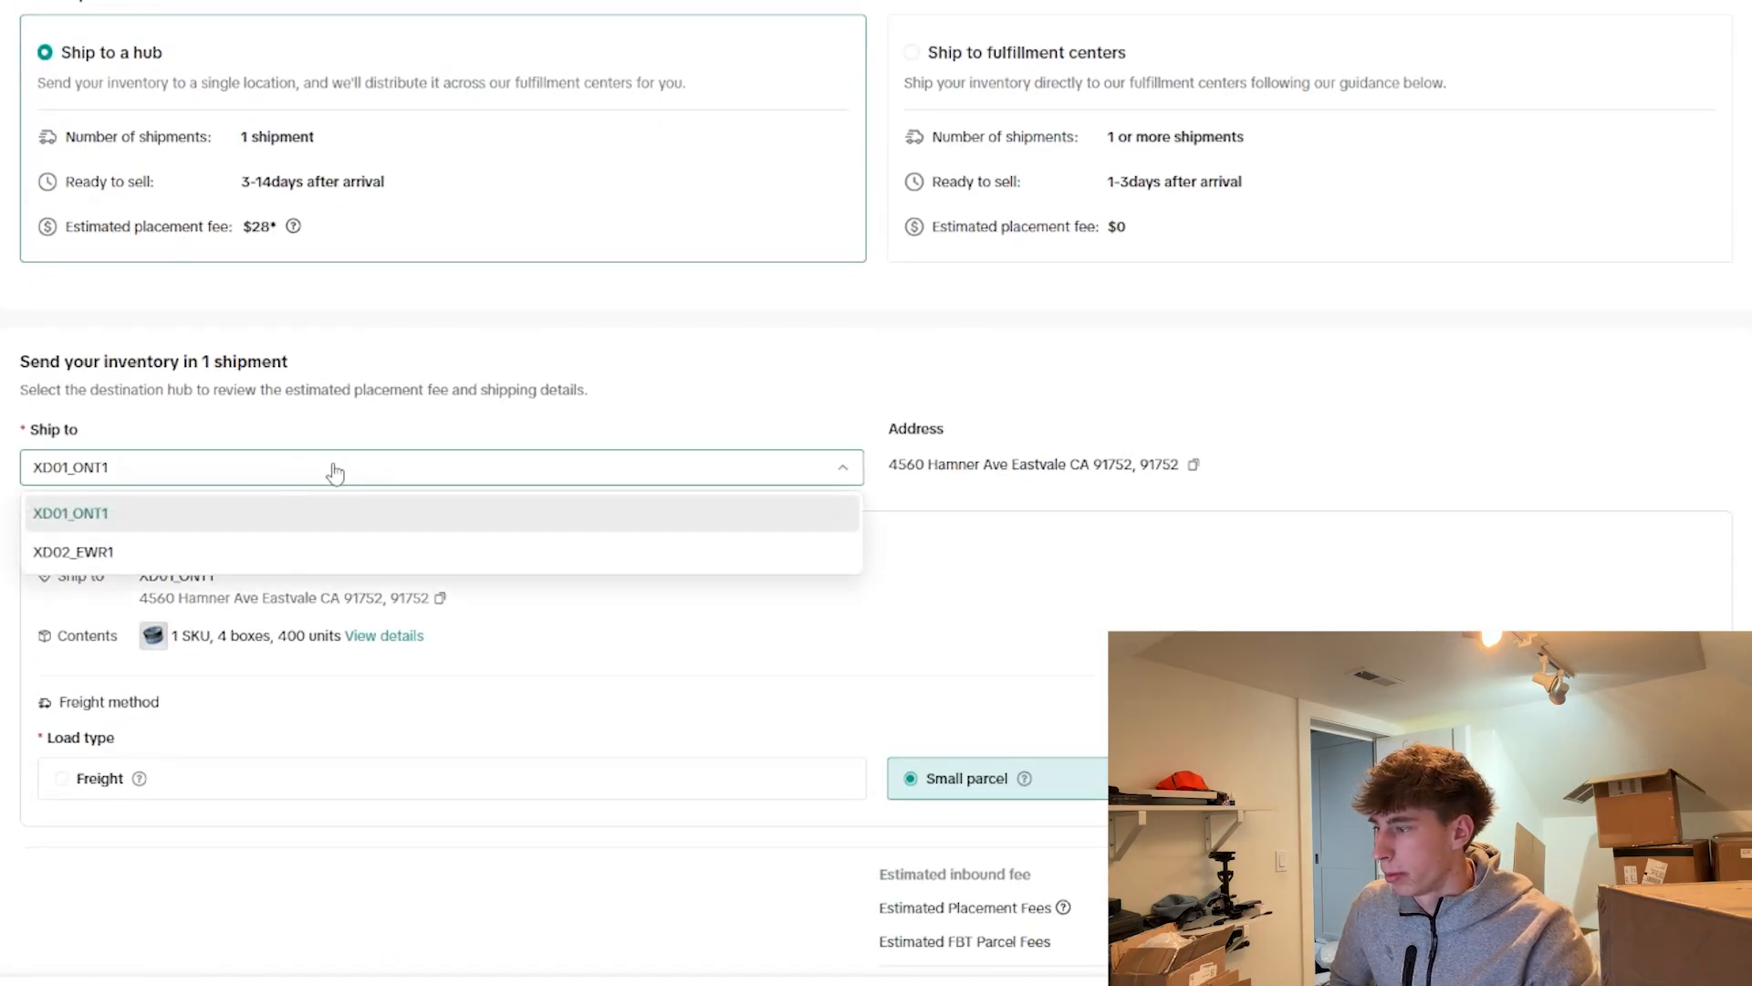
{"action": "left_click", "coordinate": [219, 513]}
{"action": "scroll", "coordinate": [313, 441], "scroll_direction": "up", "scroll_amount": 1}
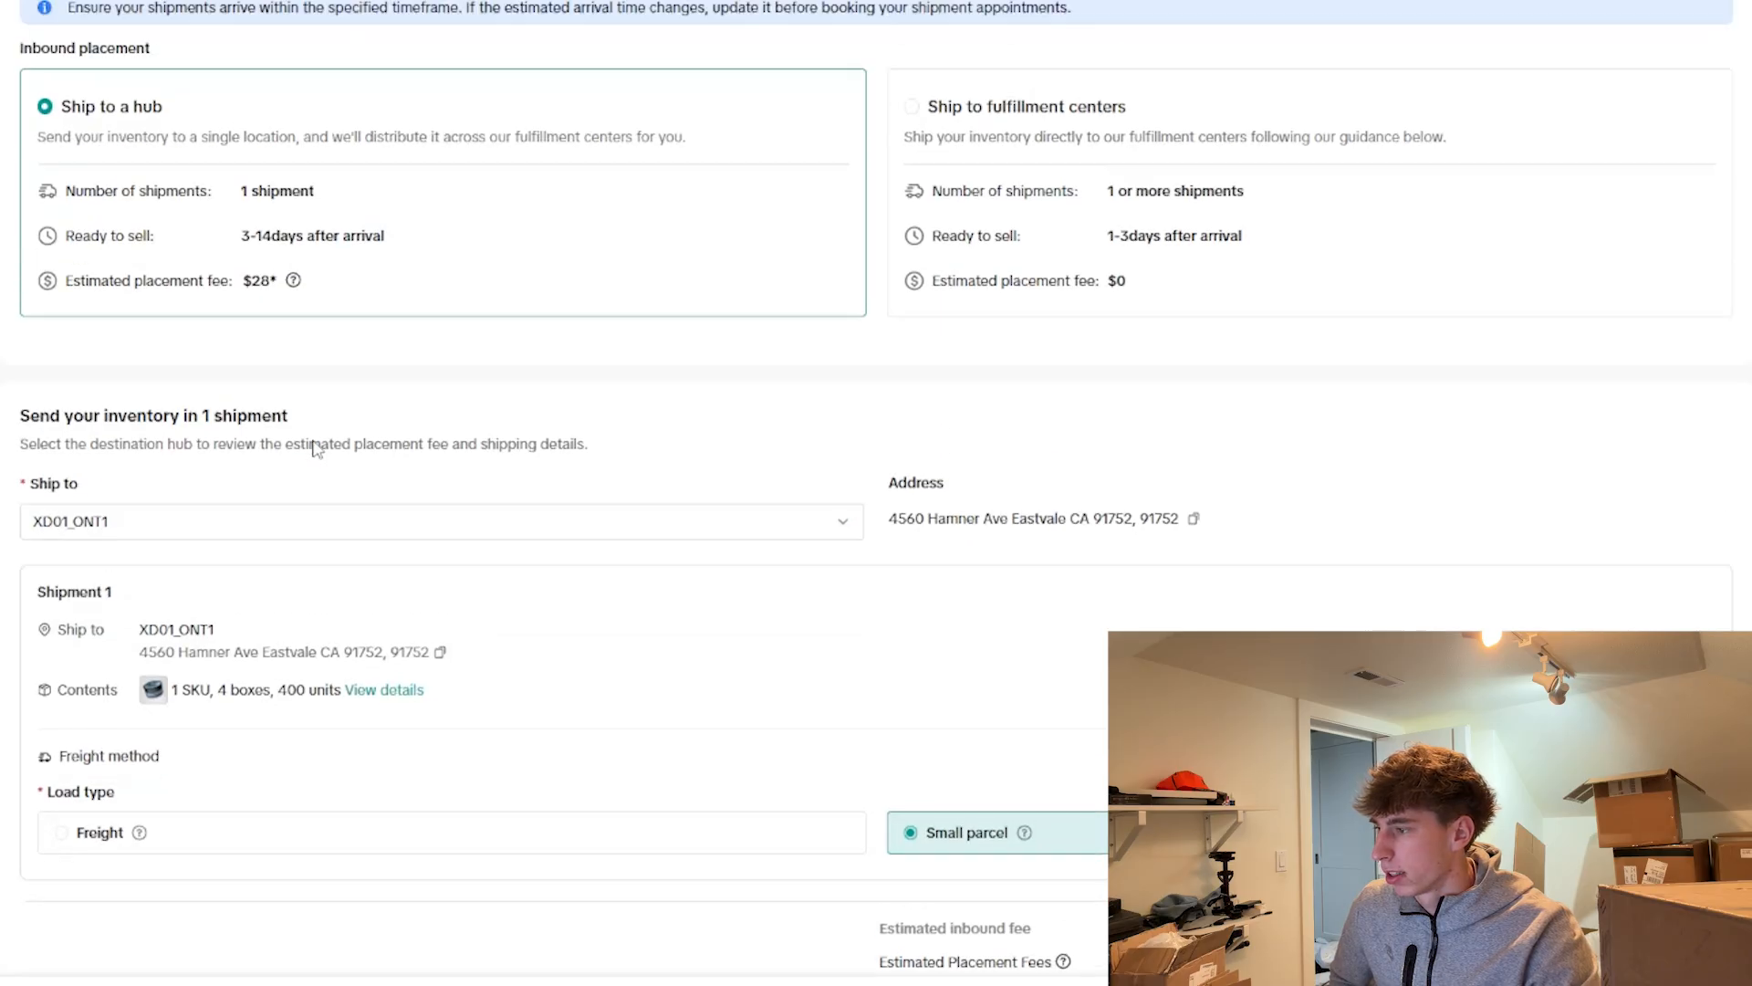
{"action": "scroll", "coordinate": [309, 447], "scroll_direction": "down", "scroll_amount": 3}
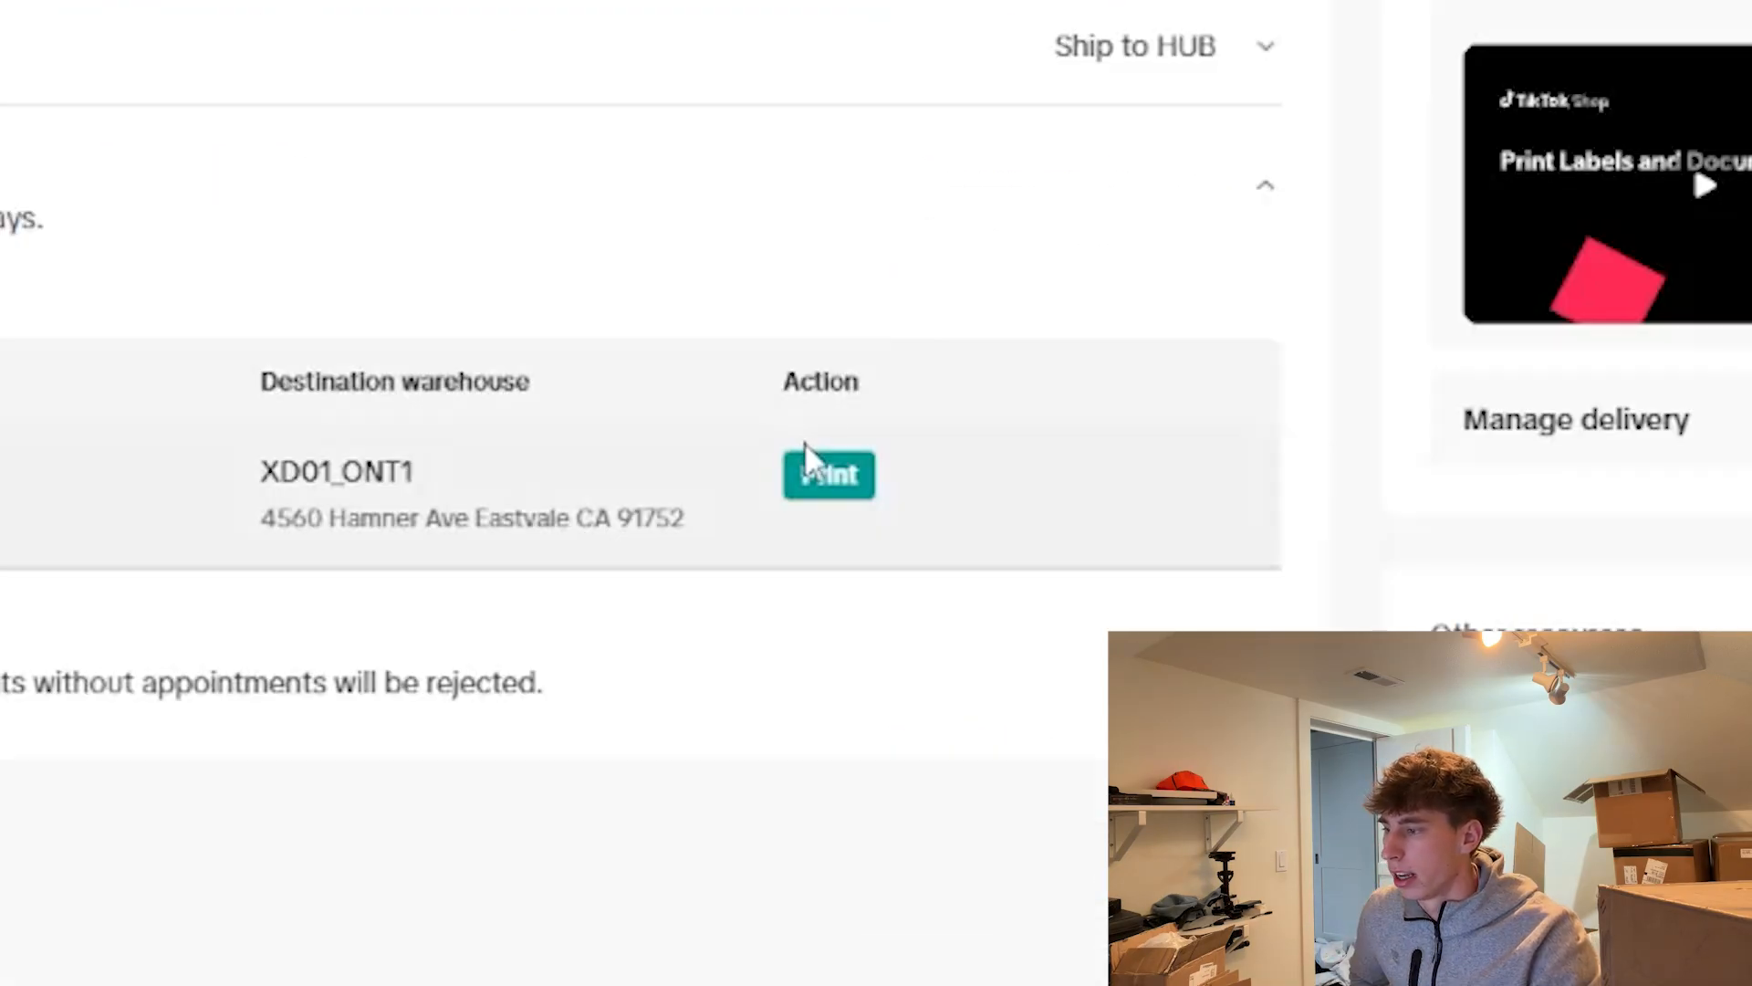
Open the label printing page for the XD01_ONT1 shipment and review the carton label requirements
{"action": "left_click", "coordinate": [826, 484]}
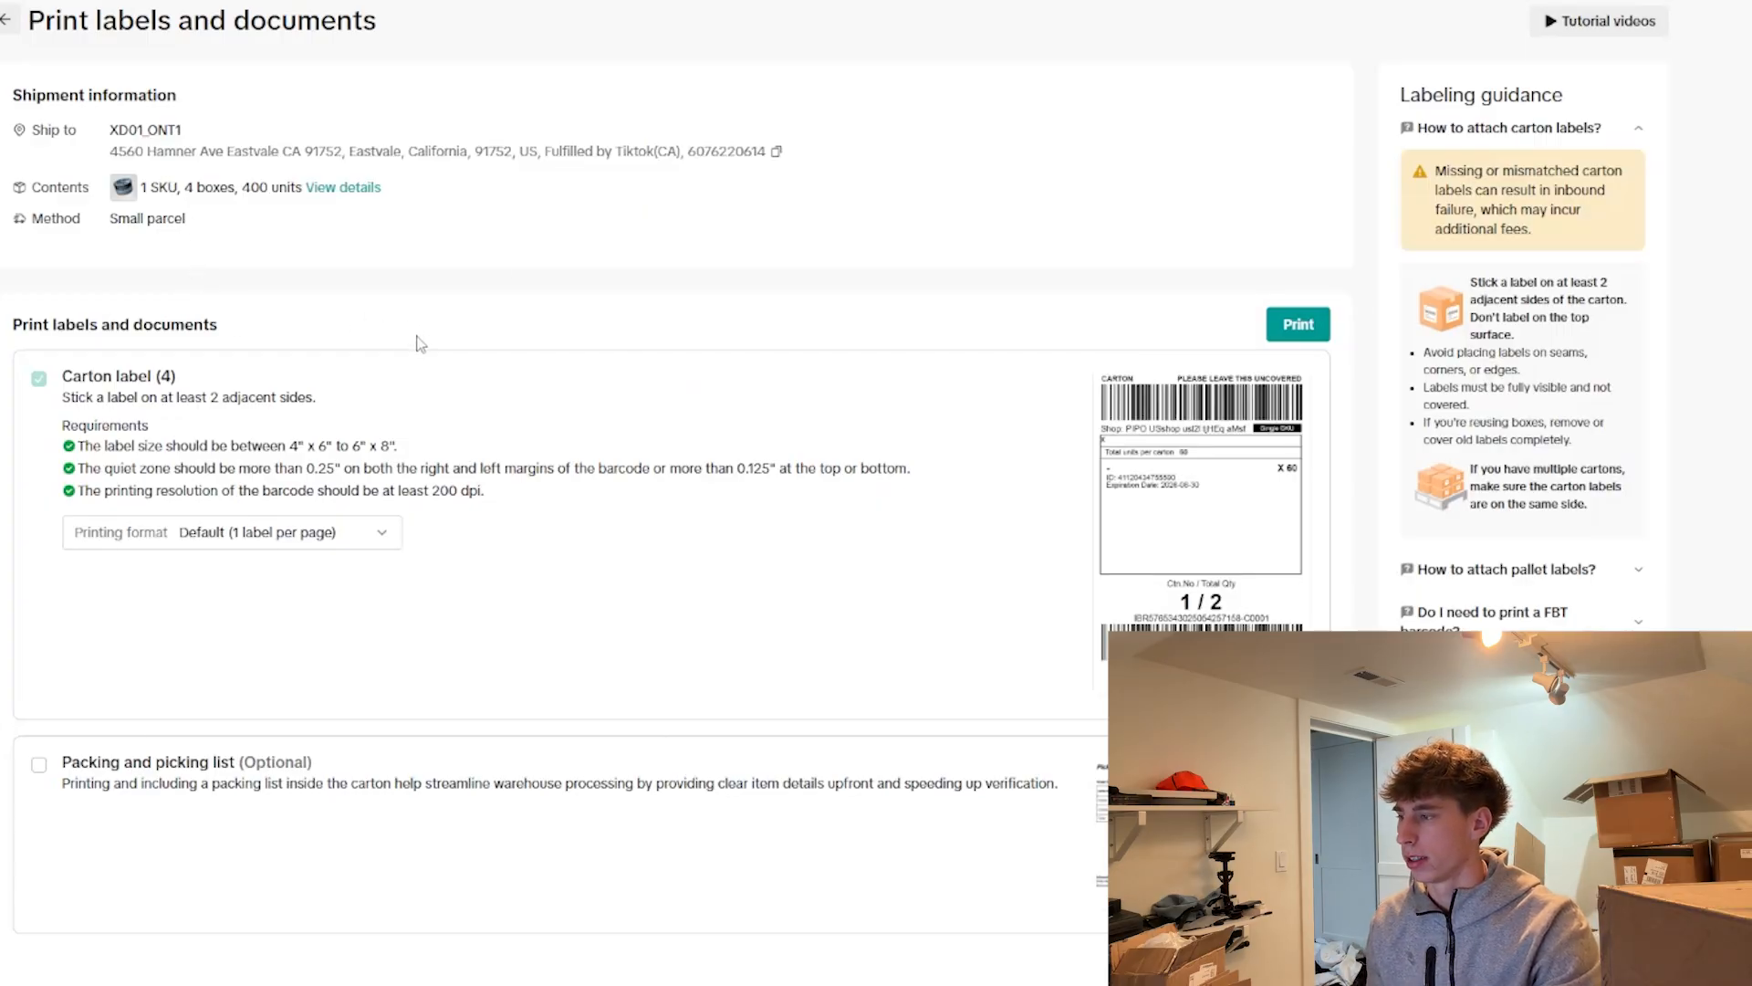
{"action": "scroll", "coordinate": [571, 481], "scroll_direction": "down", "scroll_amount": 1}
{"action": "scroll", "coordinate": [716, 509], "scroll_direction": "up", "scroll_amount": 1}
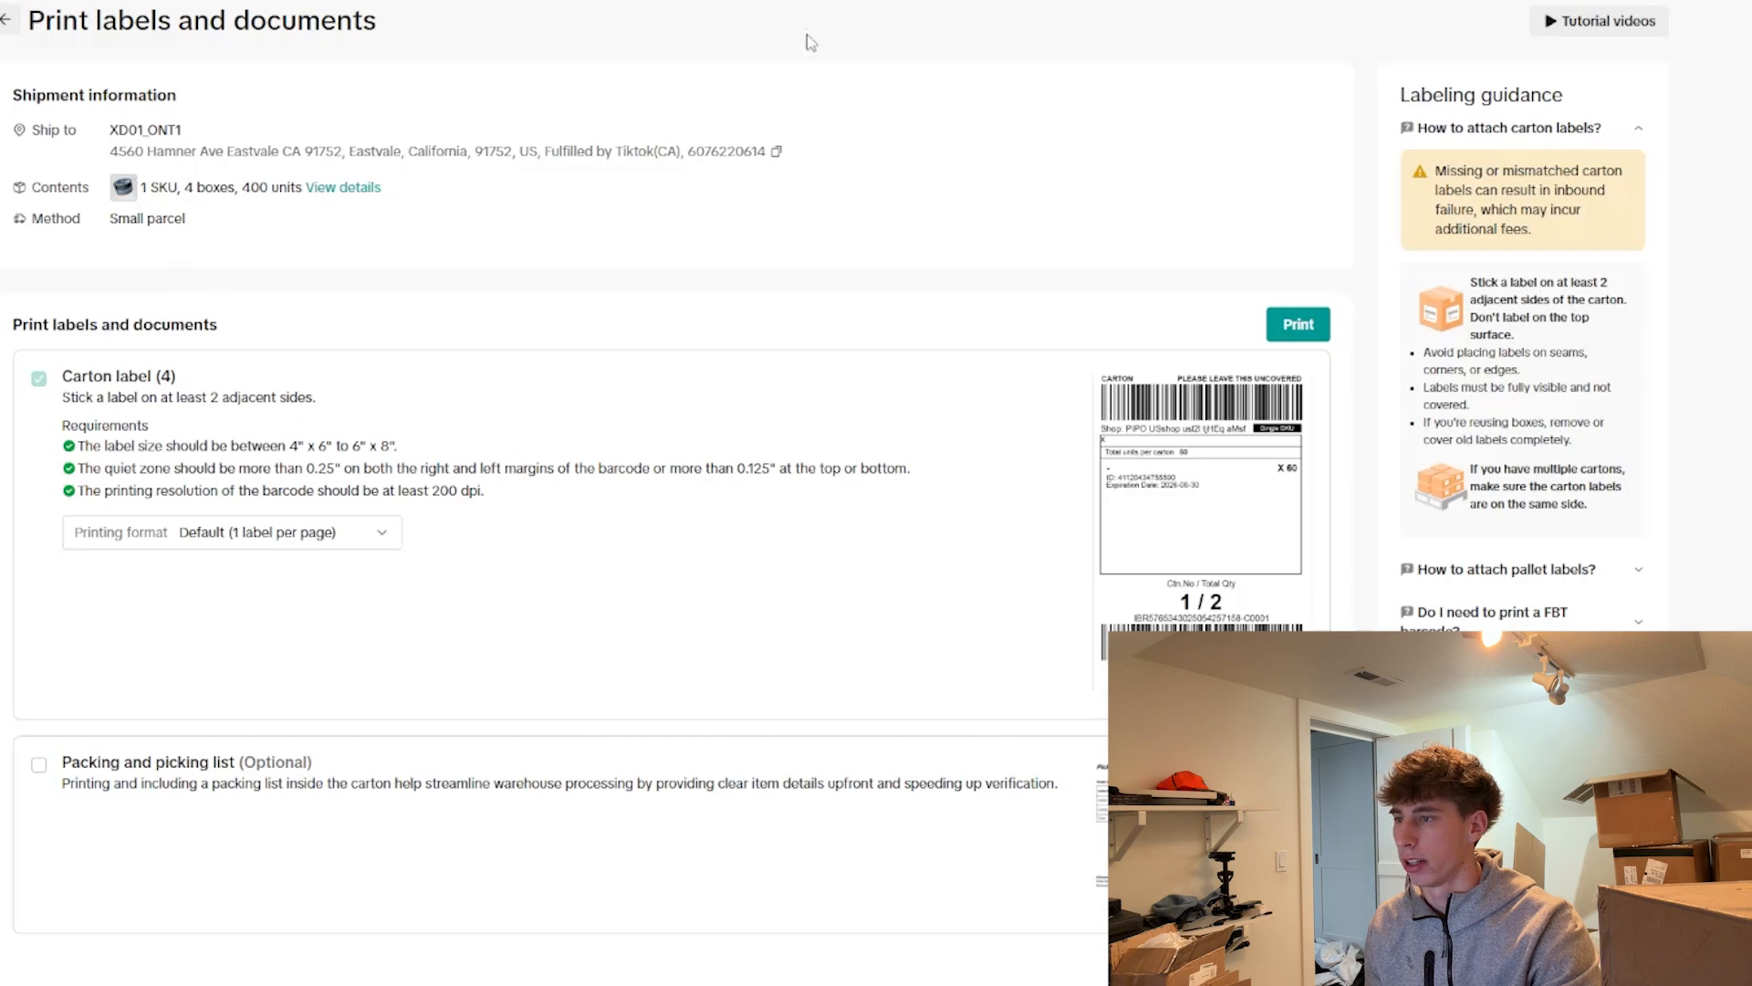
Switch to the UPS Create a Shipment page
{"action": "left_click", "coordinate": [1036, 0]}
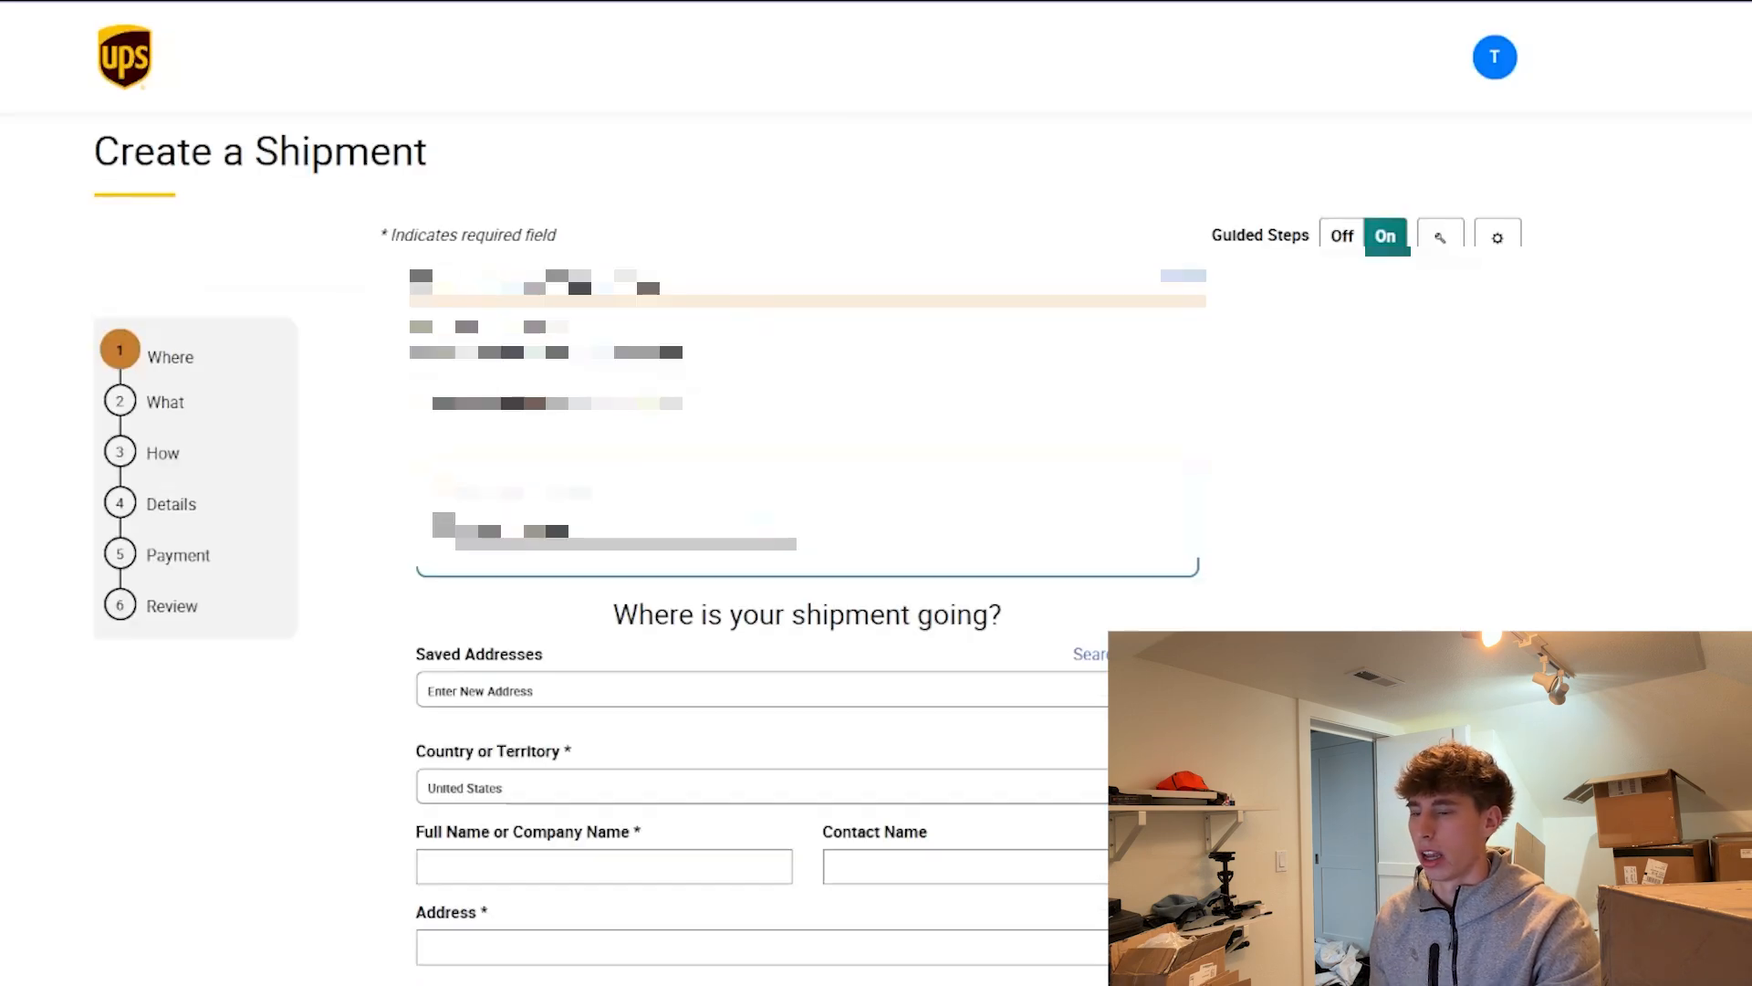